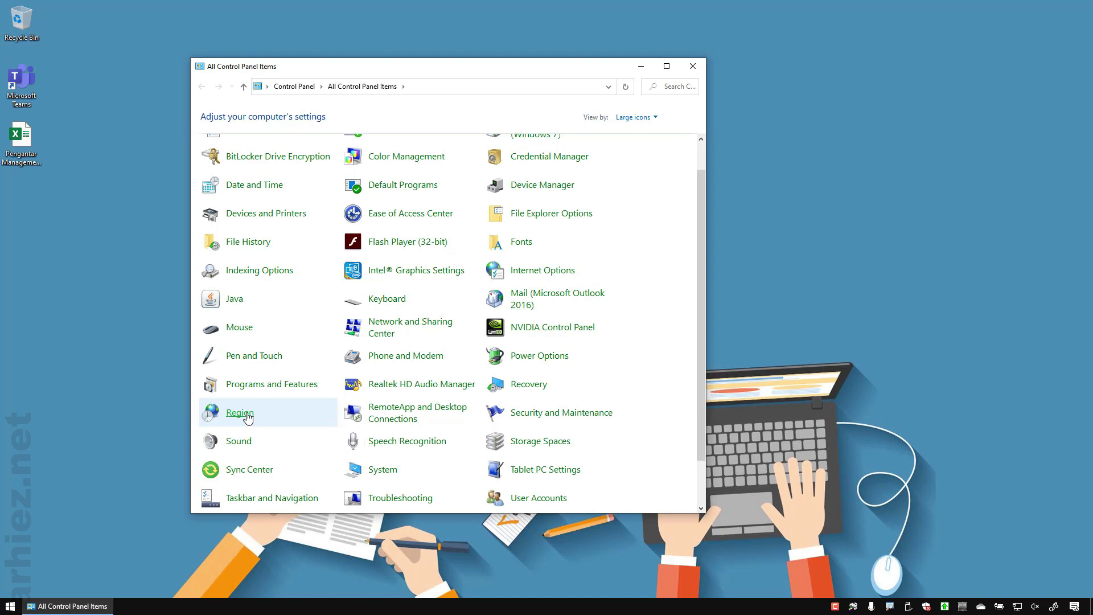
Set the format in the Region settings to Indonesian (Indonesia)
left_click_drag(303, 141, 329, 57)
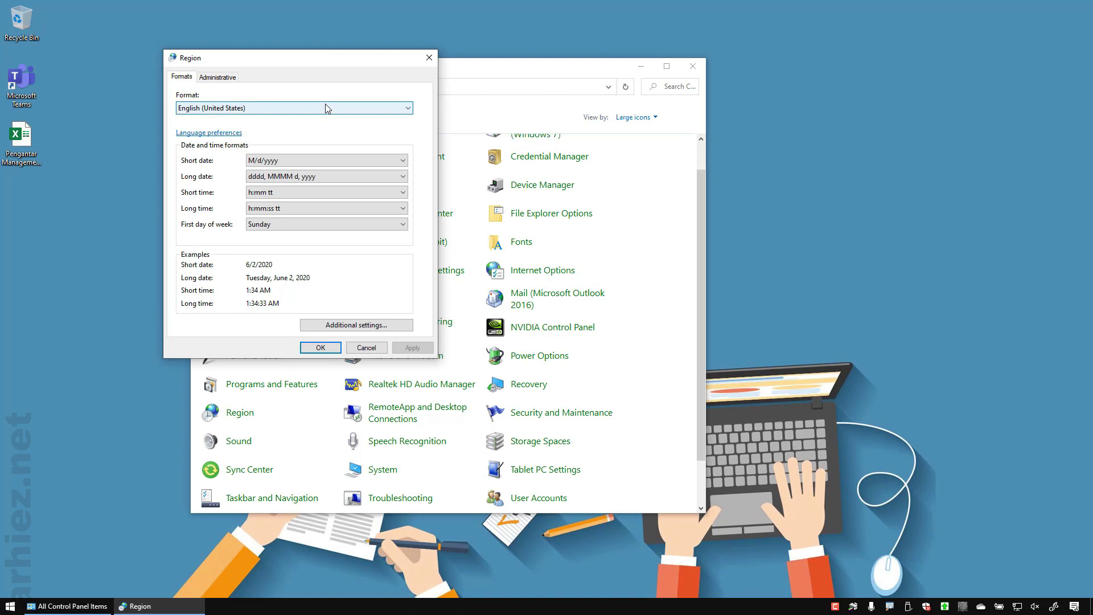
left_click_drag(163, 85, 436, 132)
key("Escape")
left_click(407, 108)
scroll(342, 211, "down", 20)
scroll(335, 253, "down", 15)
scroll(253, 182, "up", 3)
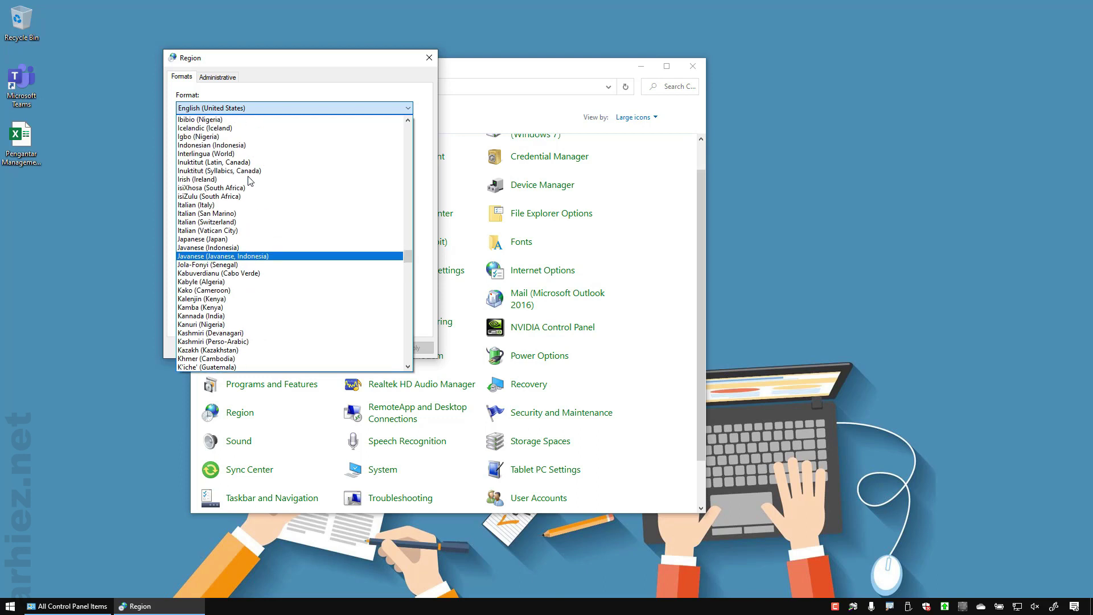
left_click(242, 146)
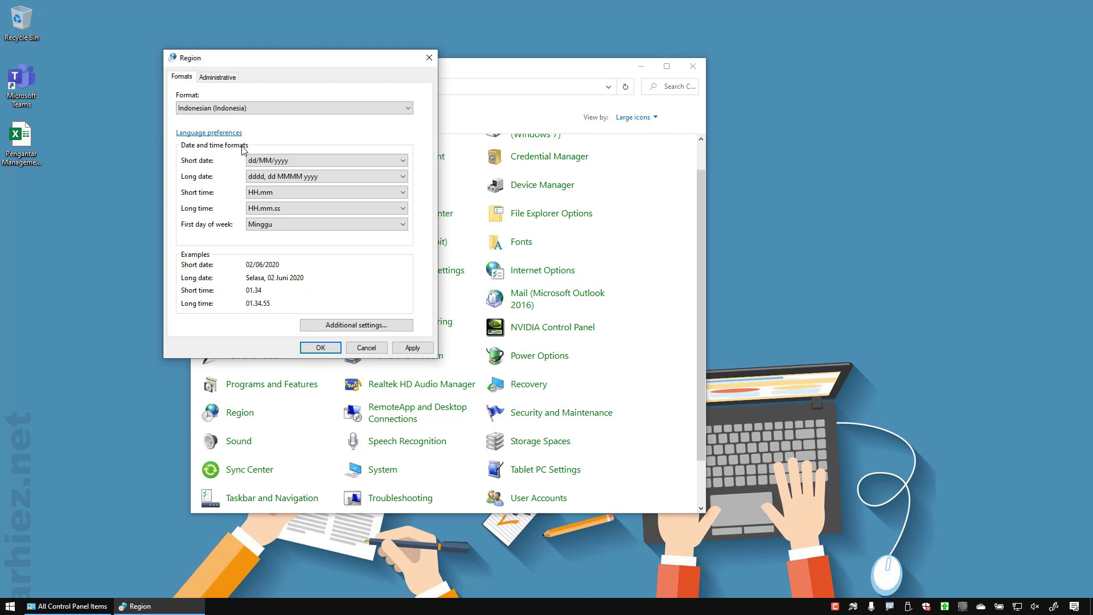
Set the region format to English (United States), accept the change and close the Control Panel
left_click(288, 111)
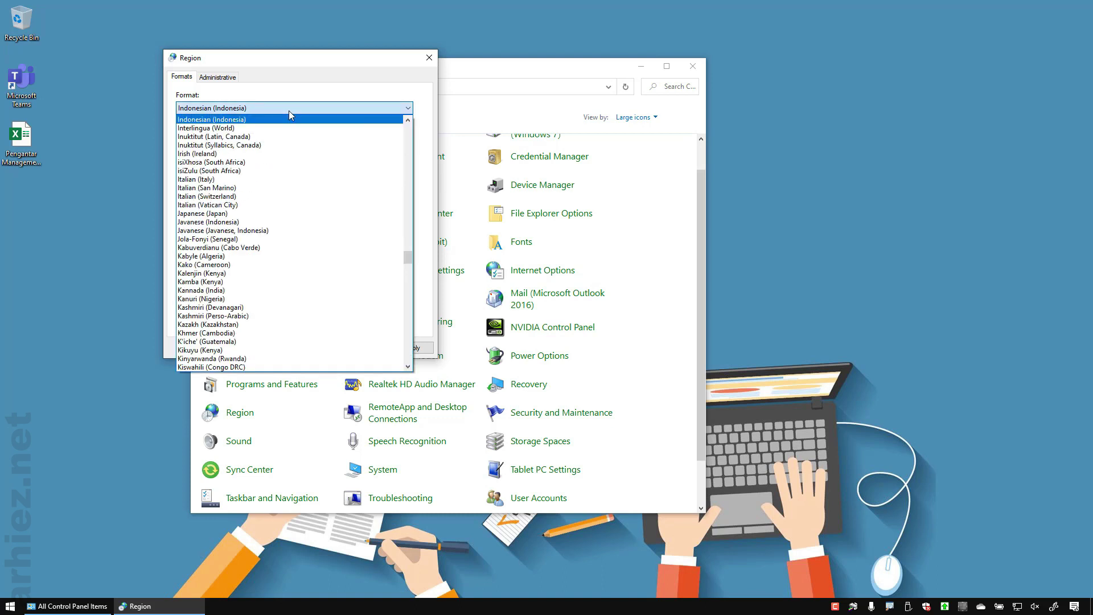
scroll(303, 232, "up", 20)
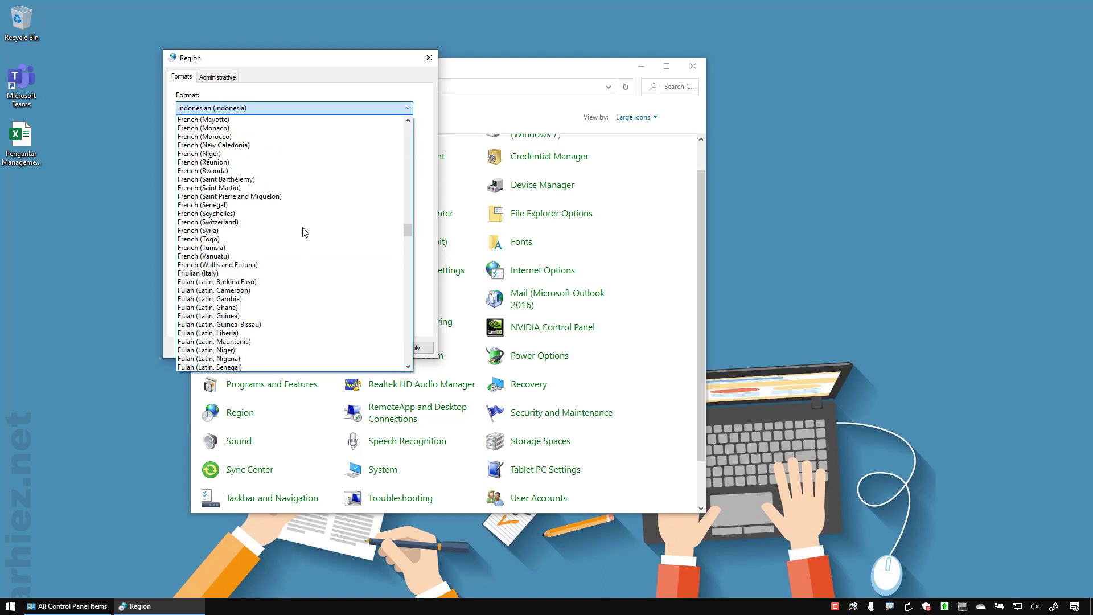
scroll(304, 232, "up", 15)
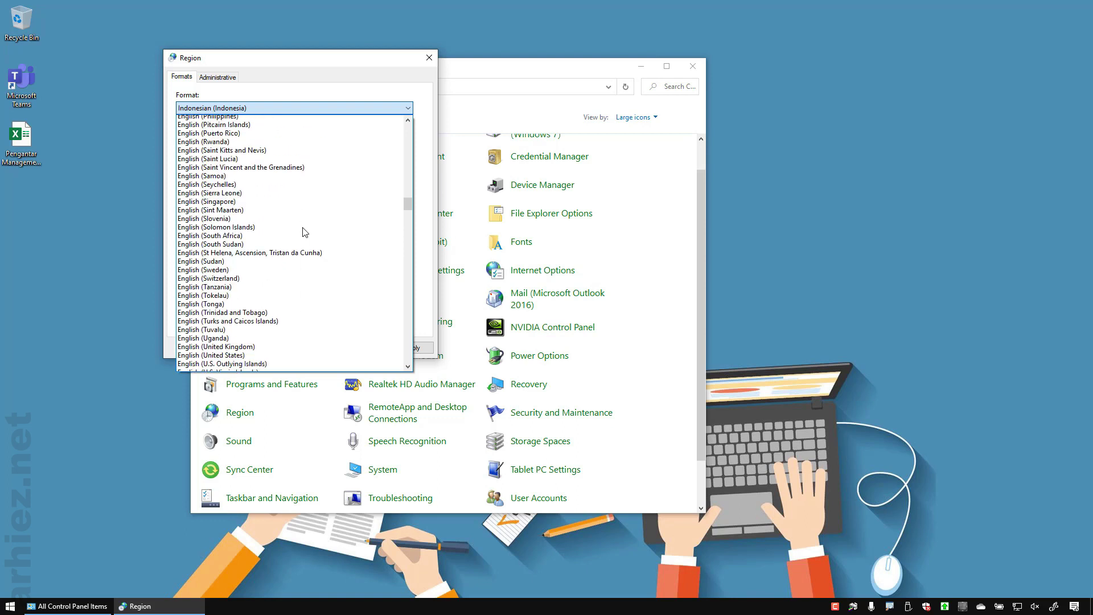
scroll(304, 232, "down", 2)
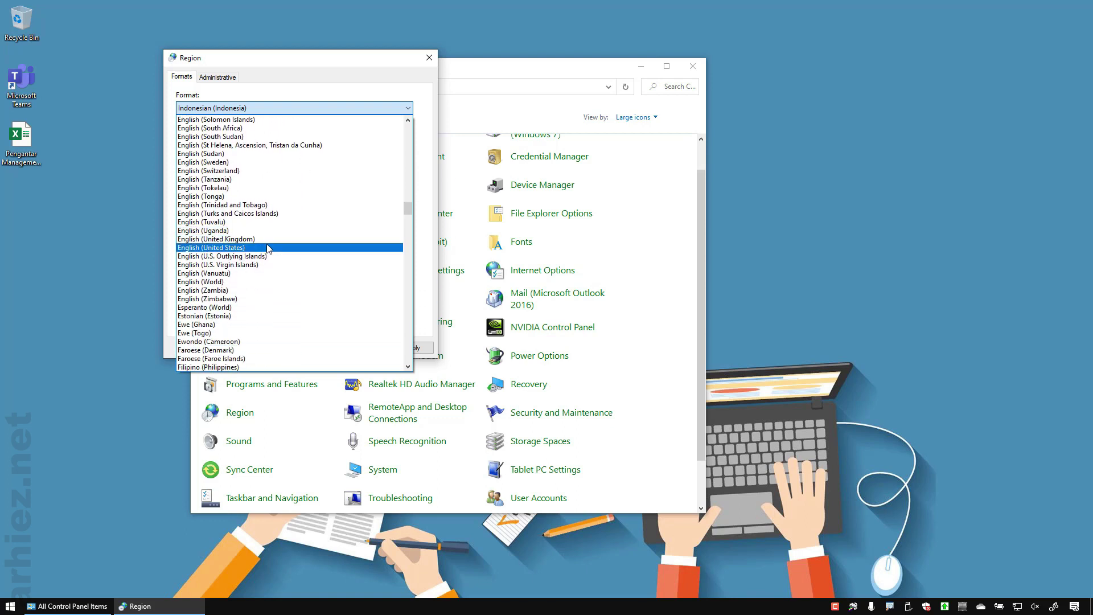
left_click(245, 247)
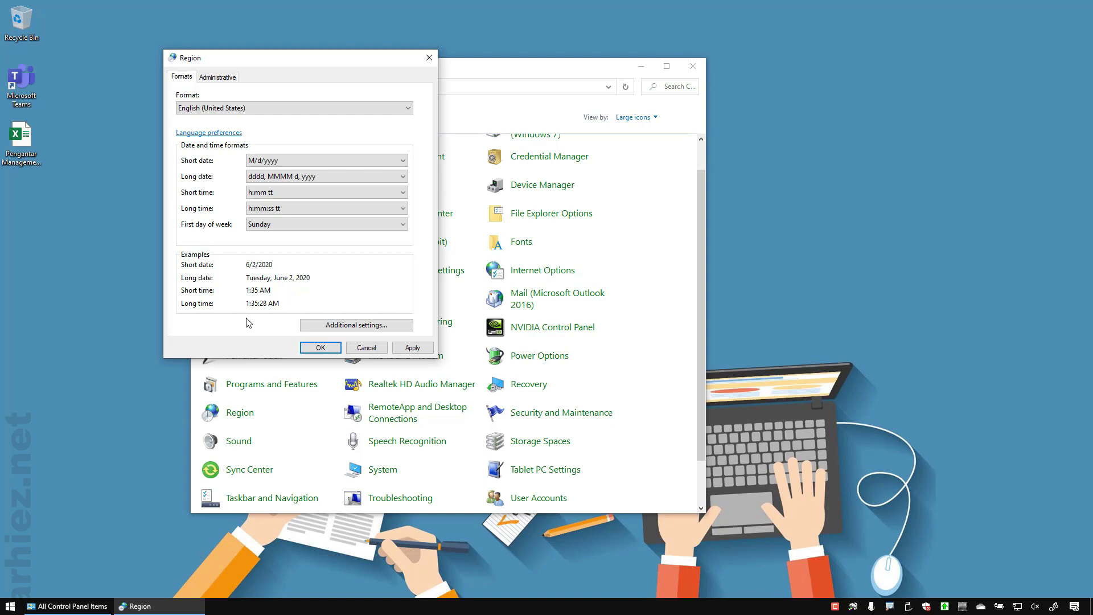
left_click(321, 348)
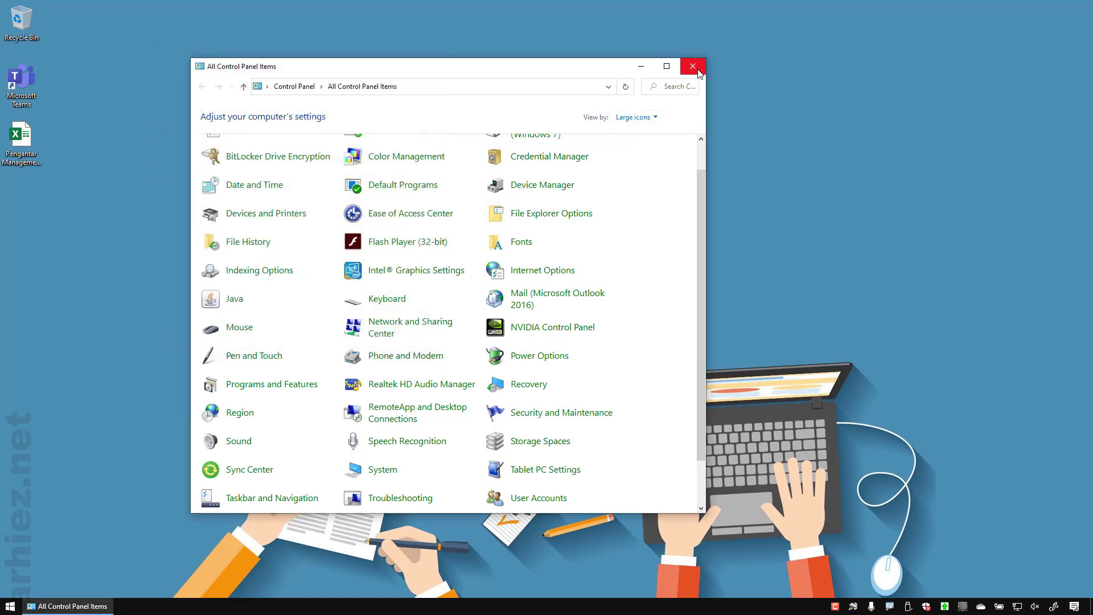
left_click(698, 72)
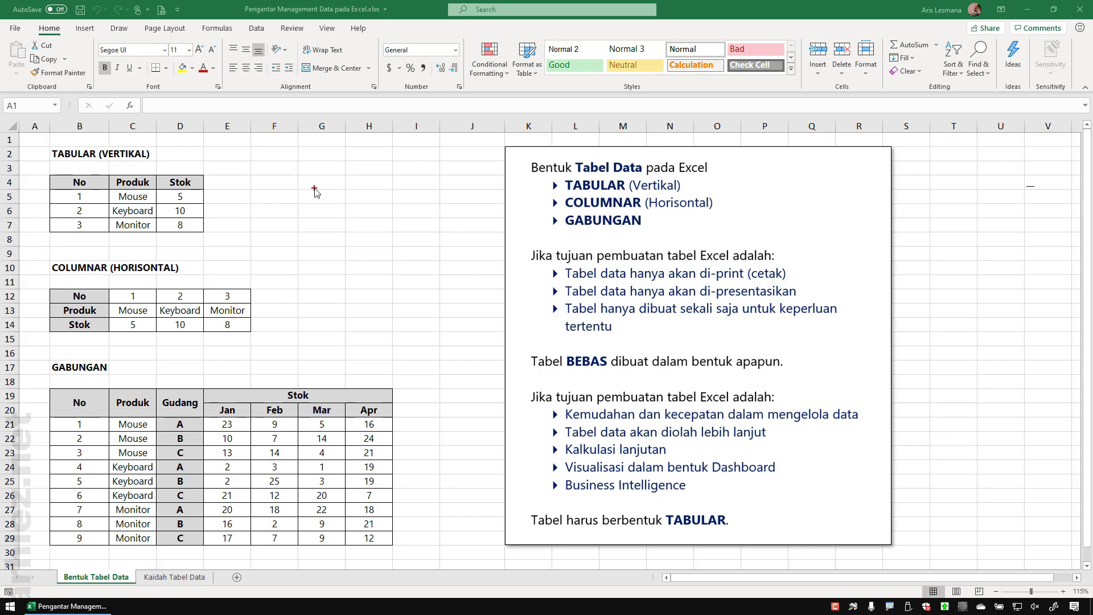
Compare the tabular, columnar and combined example tables and read the notes on when each layout should be used
left_click_drag(40, 170, 219, 241)
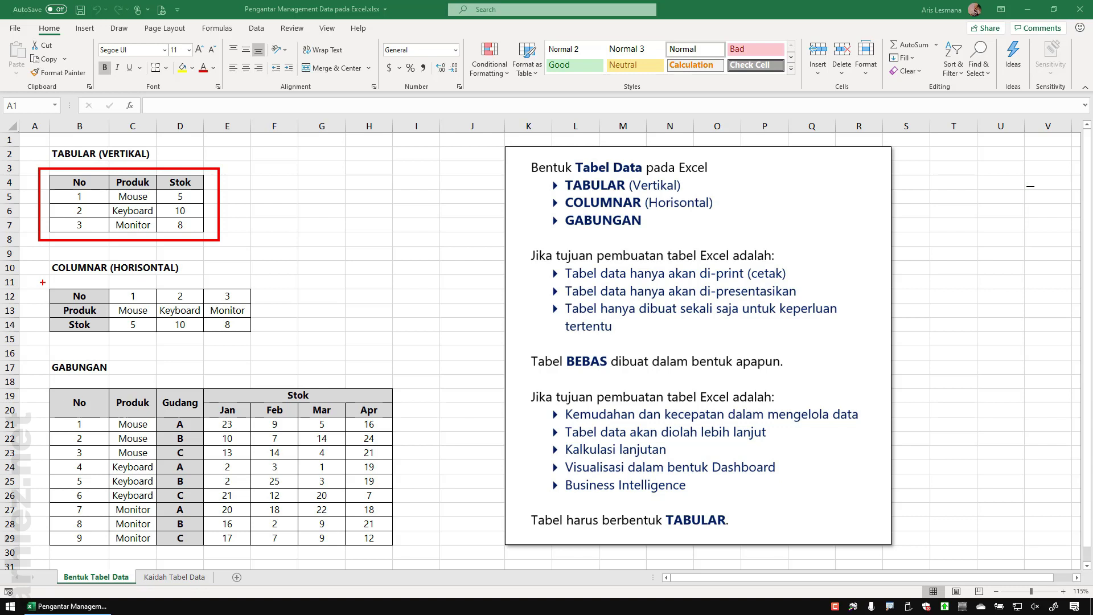
left_click_drag(43, 282, 265, 340)
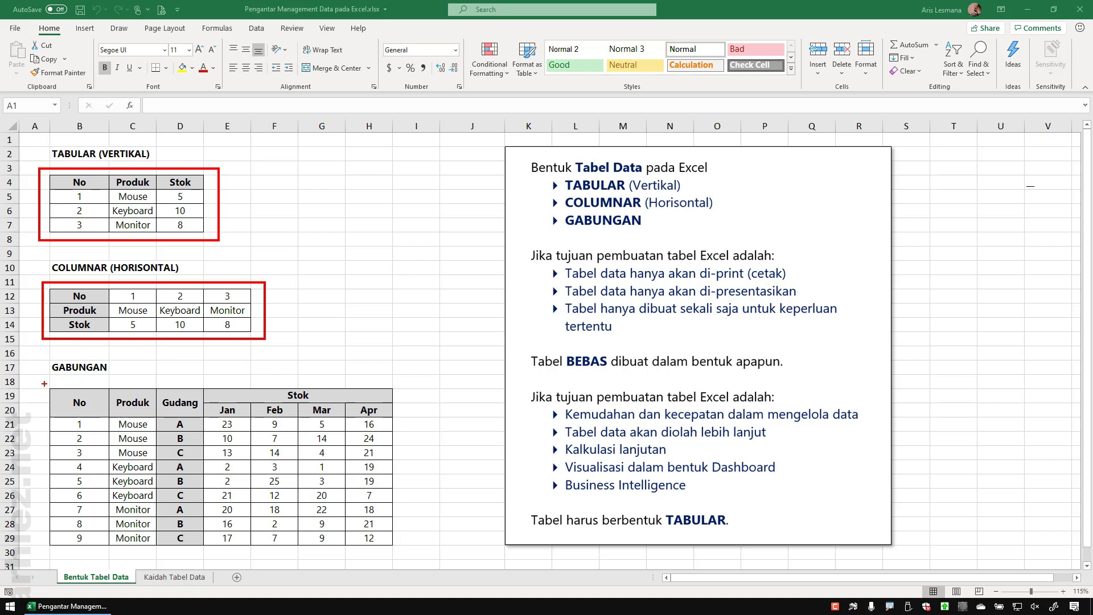
left_click_drag(45, 383, 411, 550)
key("Escape")
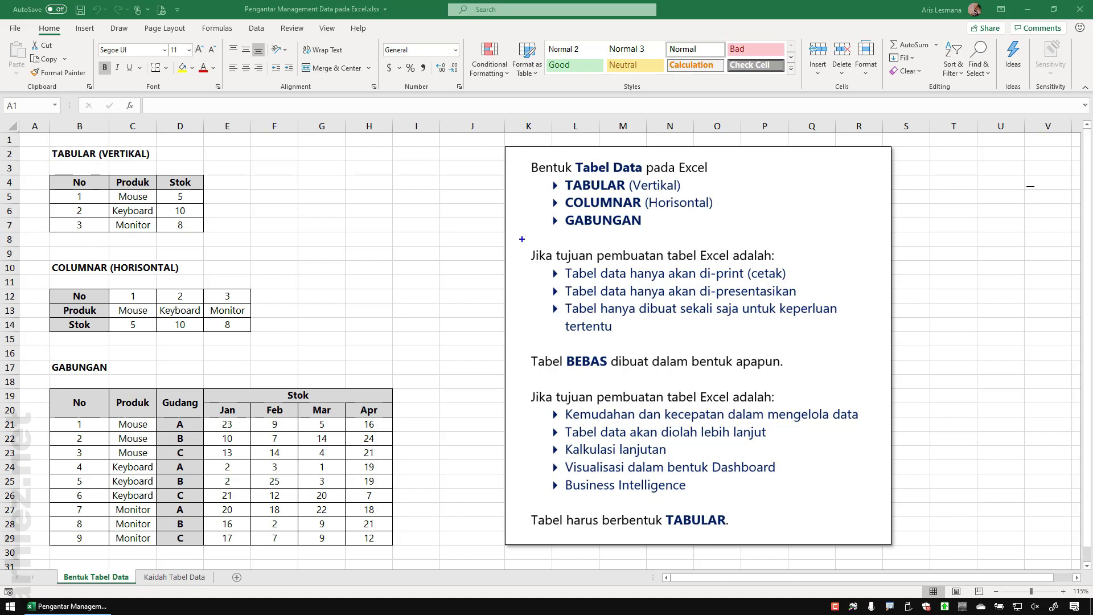
left_click_drag(518, 237, 869, 381)
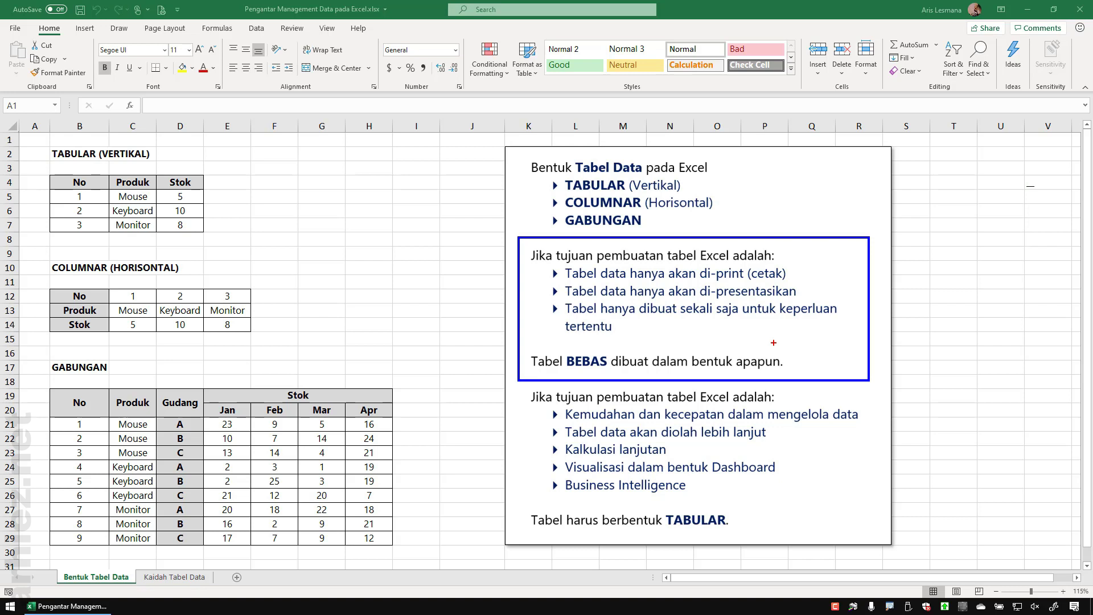
mouse_move(519, 385)
left_mouse_down()
mouse_move(651, 448)
mouse_move(894, 533)
left_mouse_up()
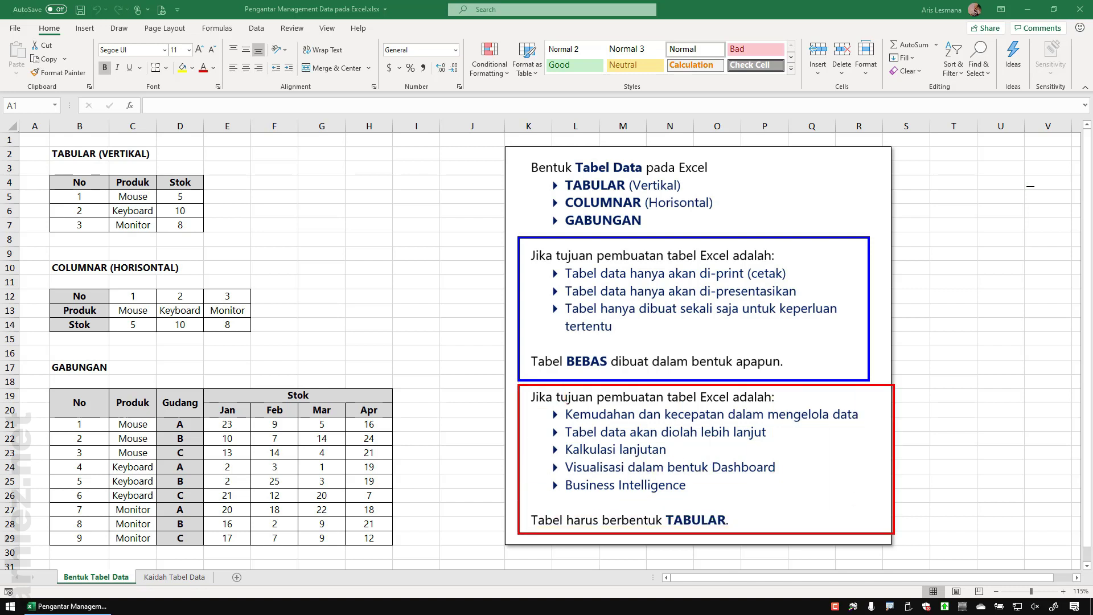
key("Escape")
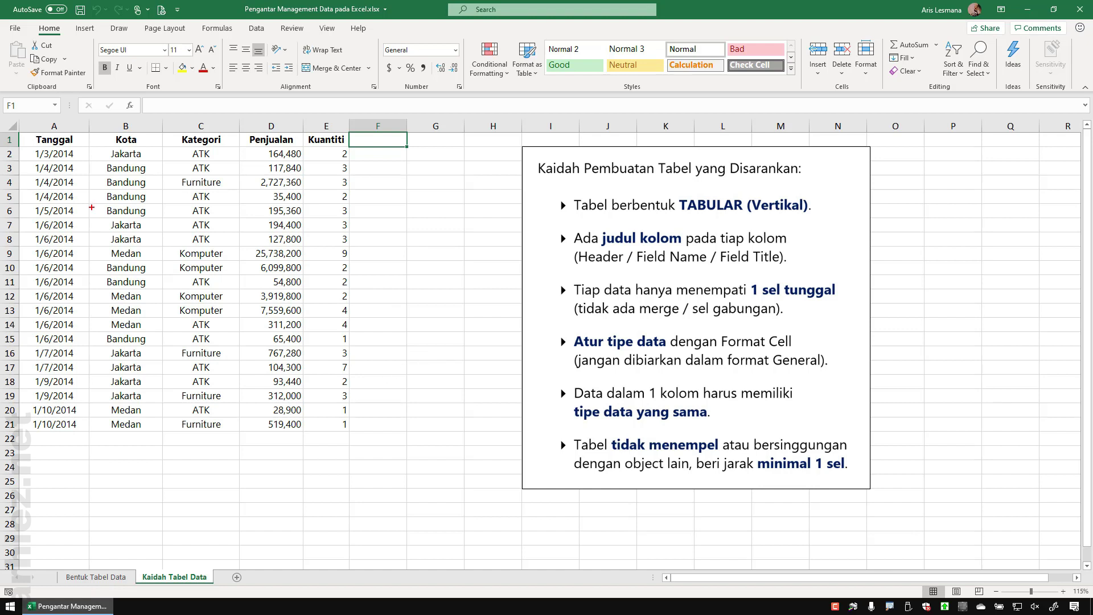
Examine the sales table on the Kaidah Tabel Data sheet: its extent, header row and the Tanggal, Kota and Kategori columns
mouse_move(21, 138)
left_mouse_down()
mouse_move(394, 384)
mouse_move(426, 420)
left_mouse_up()
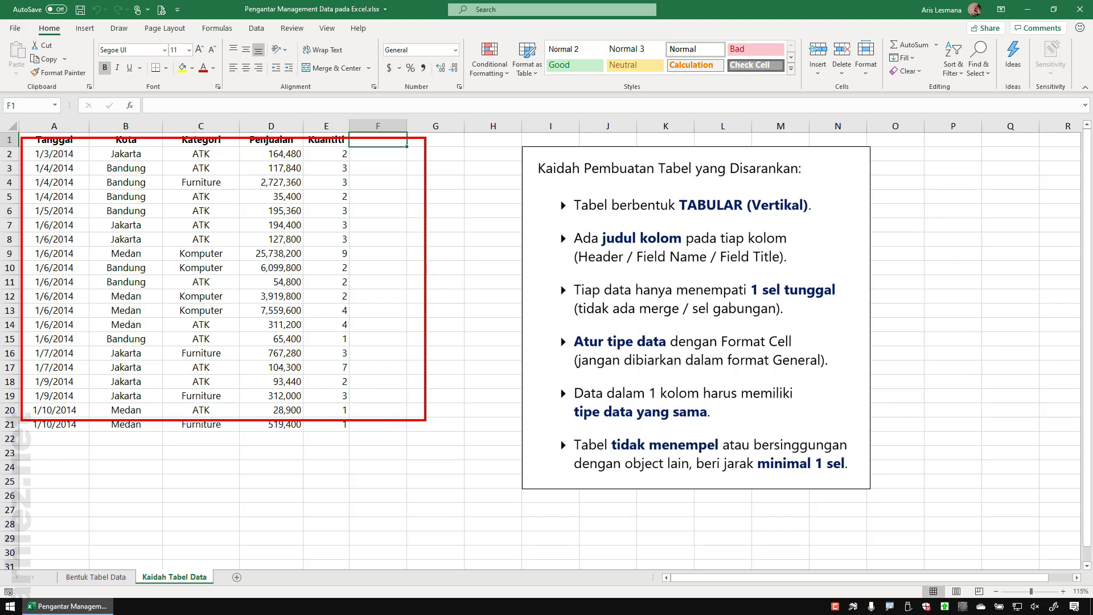
key("Escape")
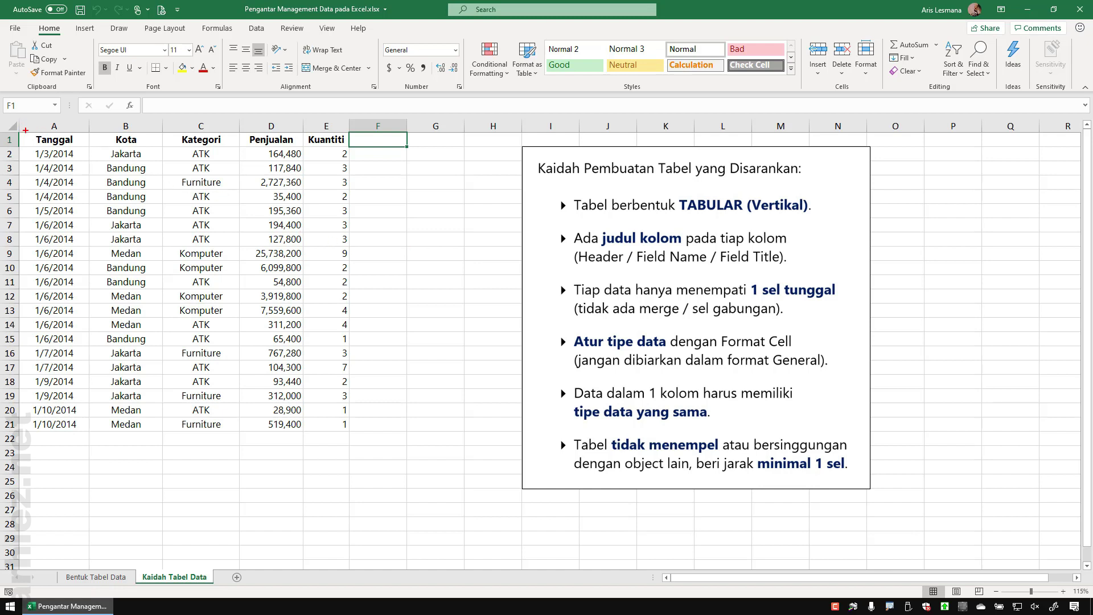
left_click_drag(26, 130, 371, 152)
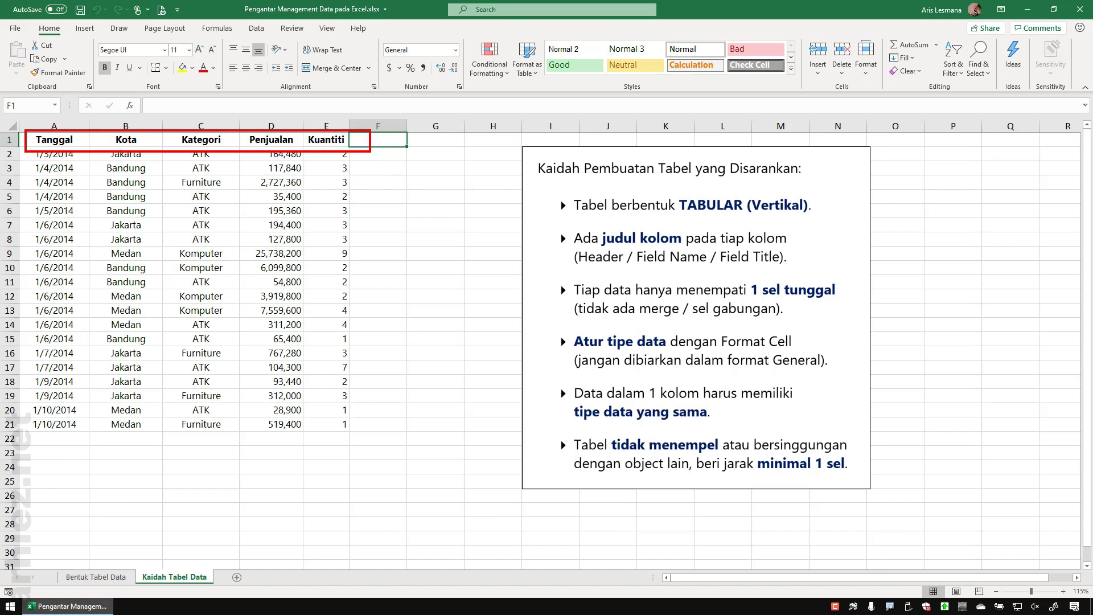
key("e")
key("b")
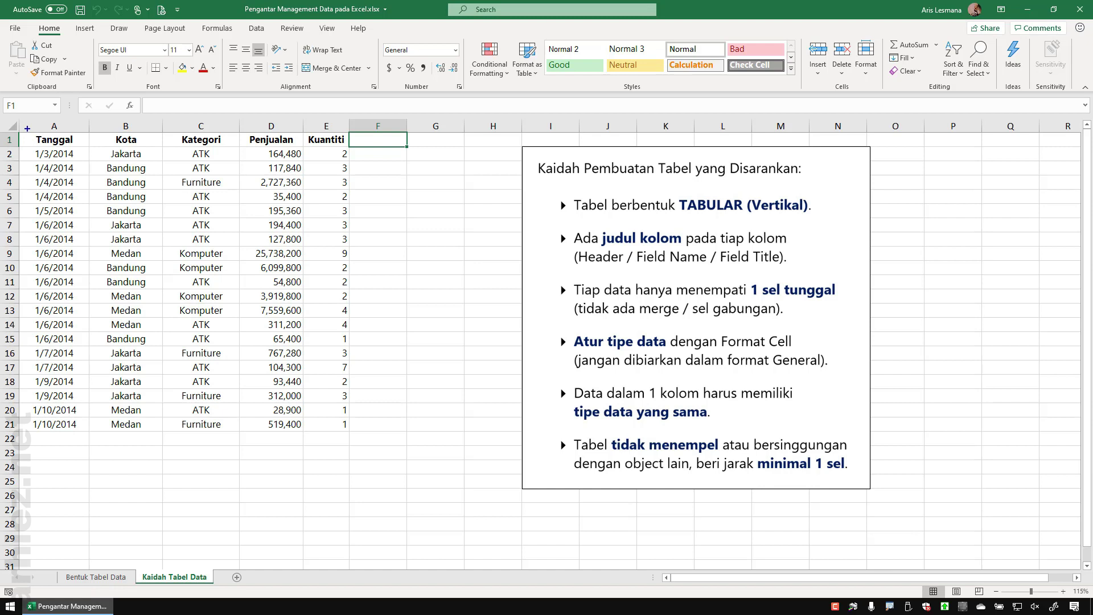
mouse_move(27, 129)
left_mouse_down()
mouse_move(86, 239)
mouse_move(93, 429)
left_mouse_up()
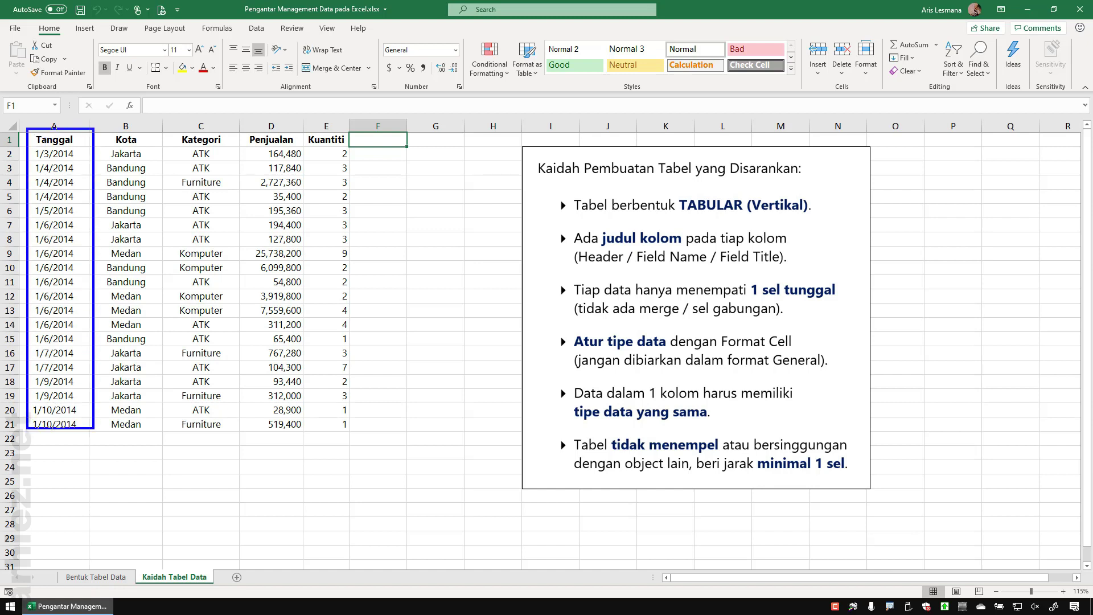
mouse_move(99, 126)
left_mouse_down()
mouse_move(154, 269)
mouse_move(161, 428)
left_mouse_up()
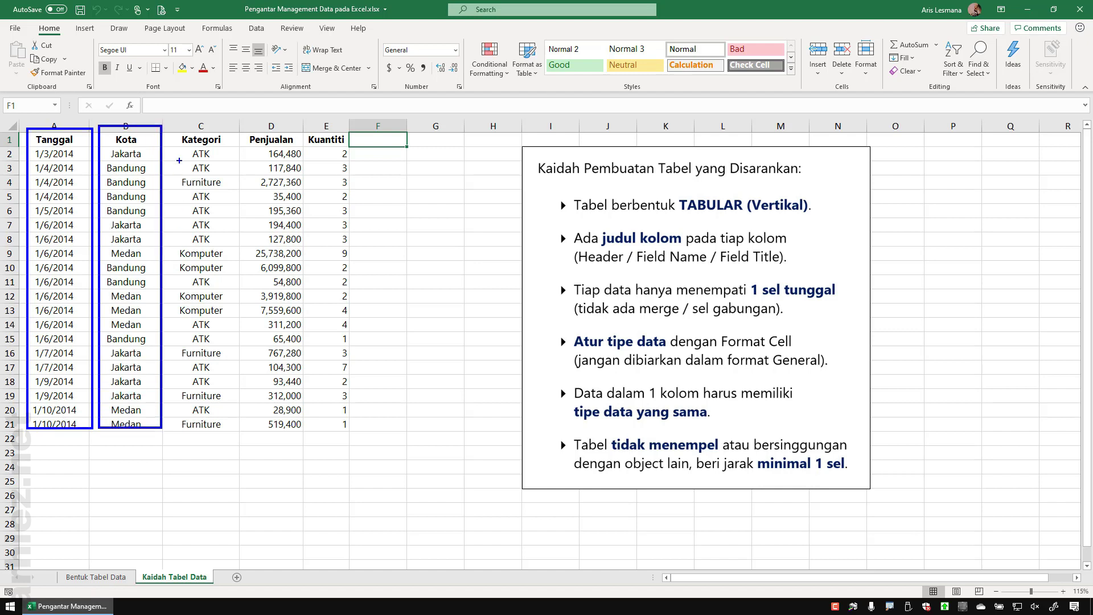
left_click_drag(170, 126, 238, 437)
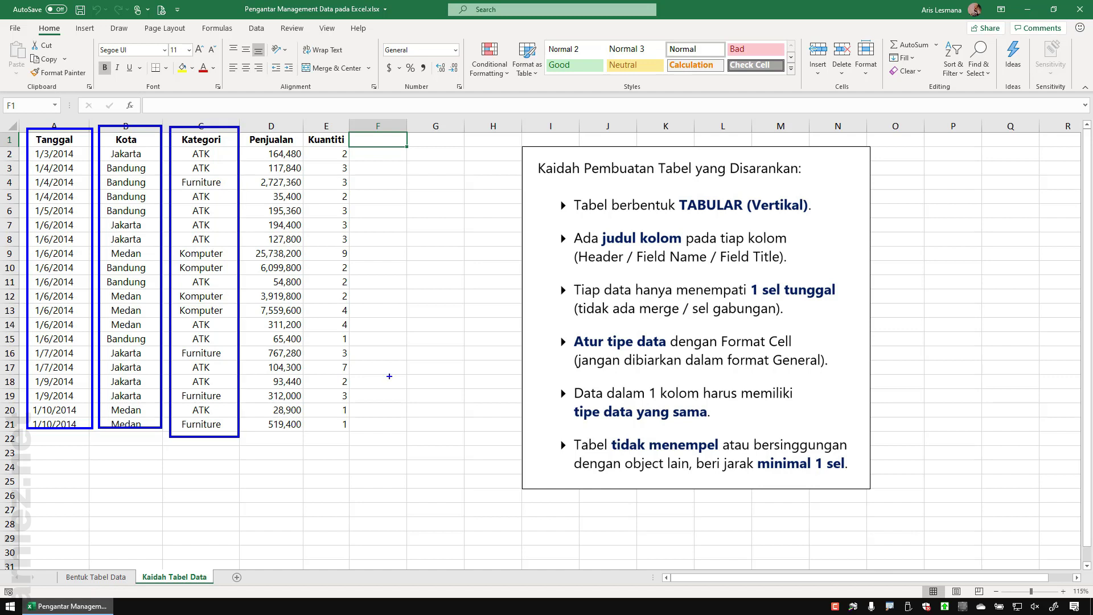
key("Escape")
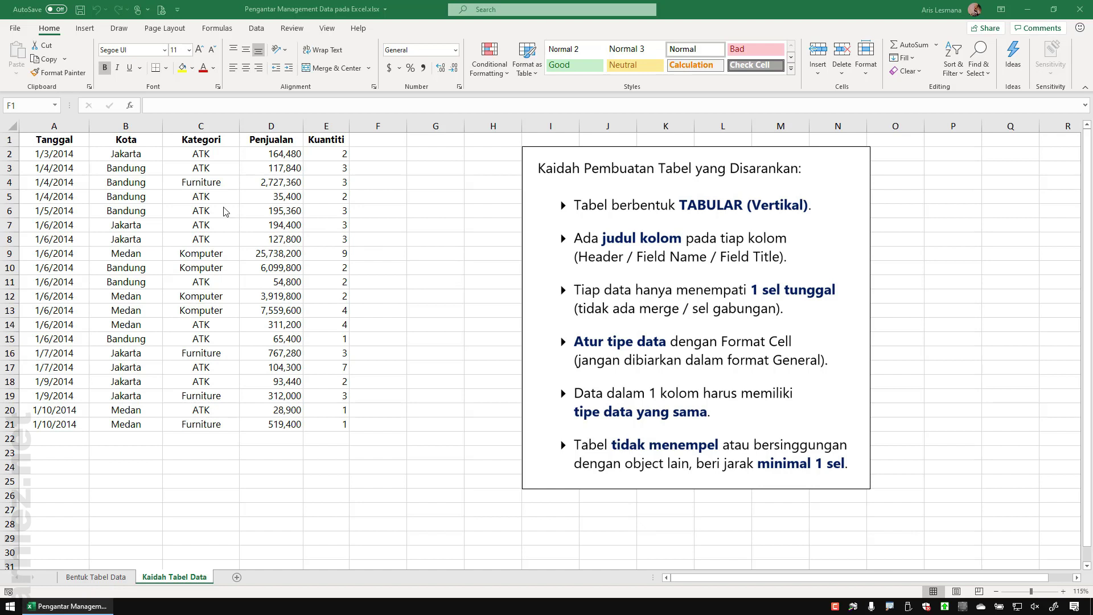
Merge and center the Bandung cells B3:B6 in the Kota column, keeping only the upper value
left_click_drag(126, 155, 127, 396)
left_click(235, 275)
left_click_drag(127, 168, 147, 215)
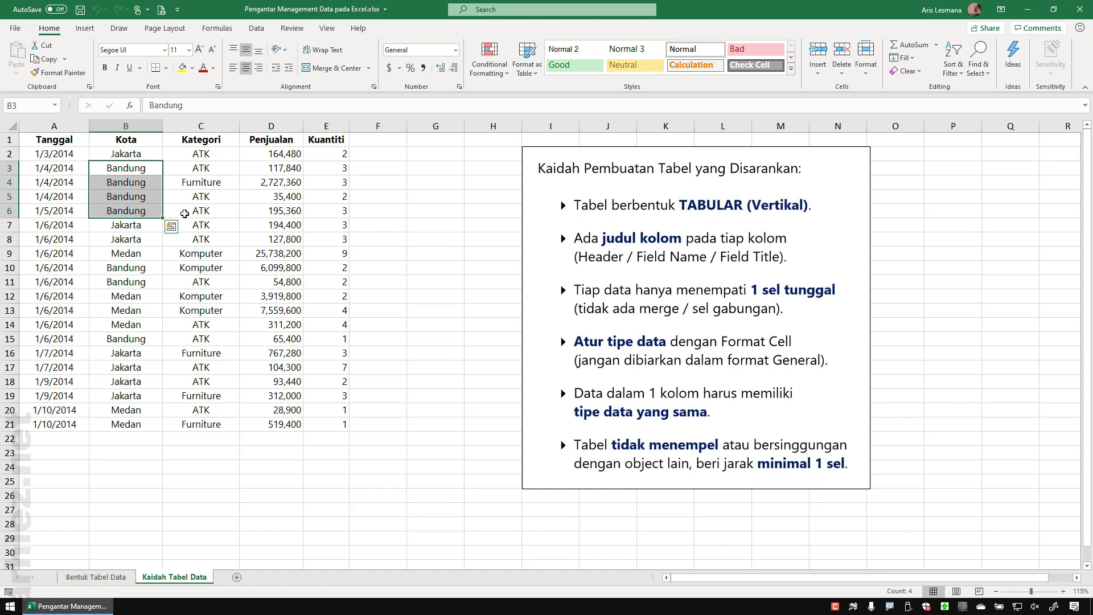
left_click(196, 212)
left_click_drag(137, 168, 137, 211)
left_click(326, 69)
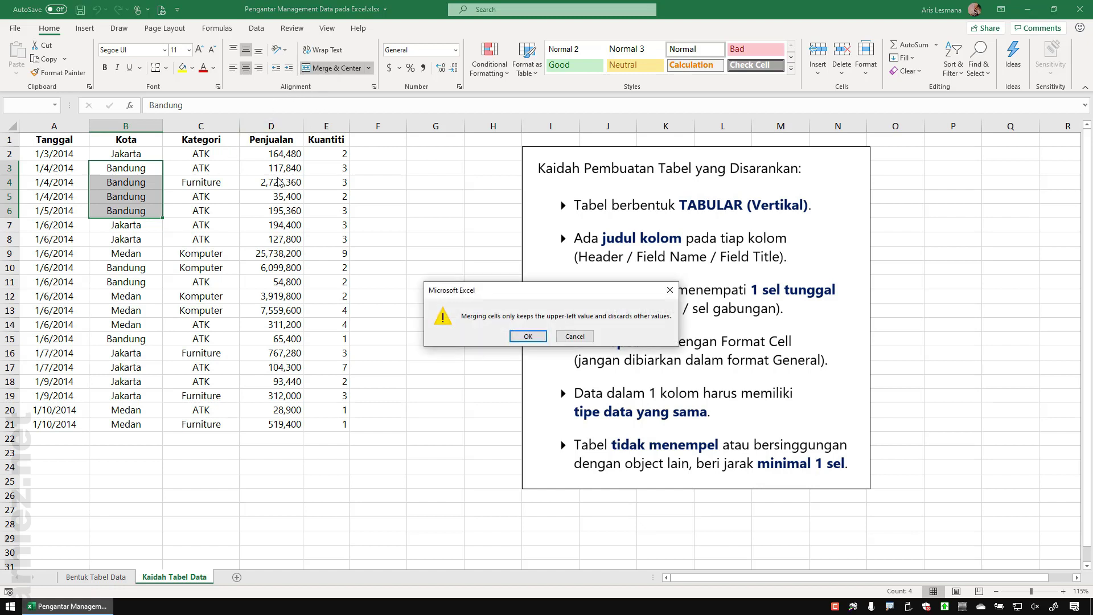
left_click(527, 340)
left_click(232, 295)
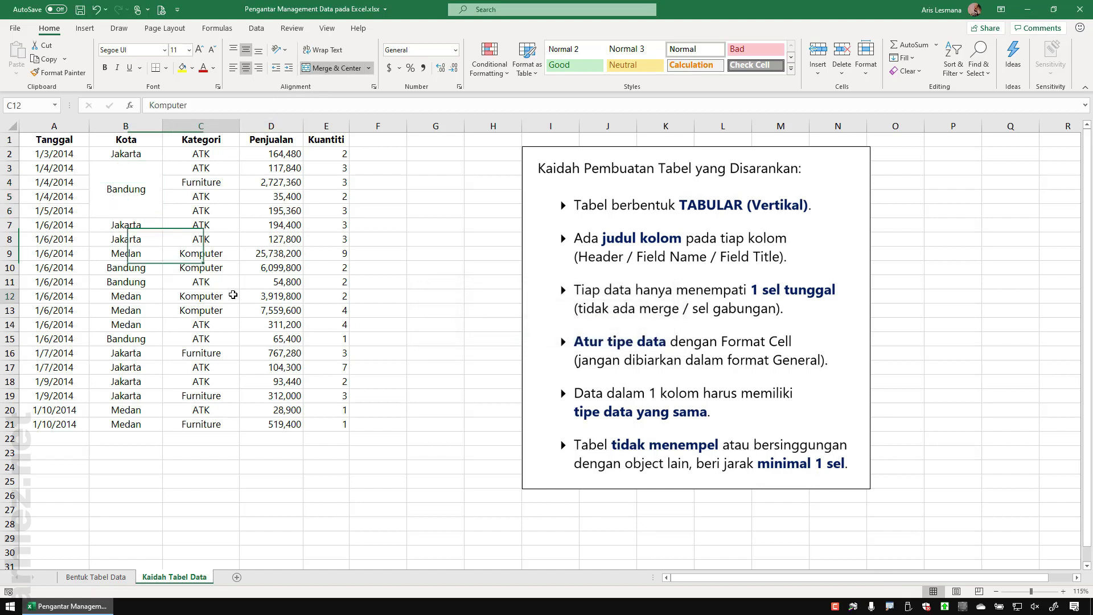
left_click(140, 206)
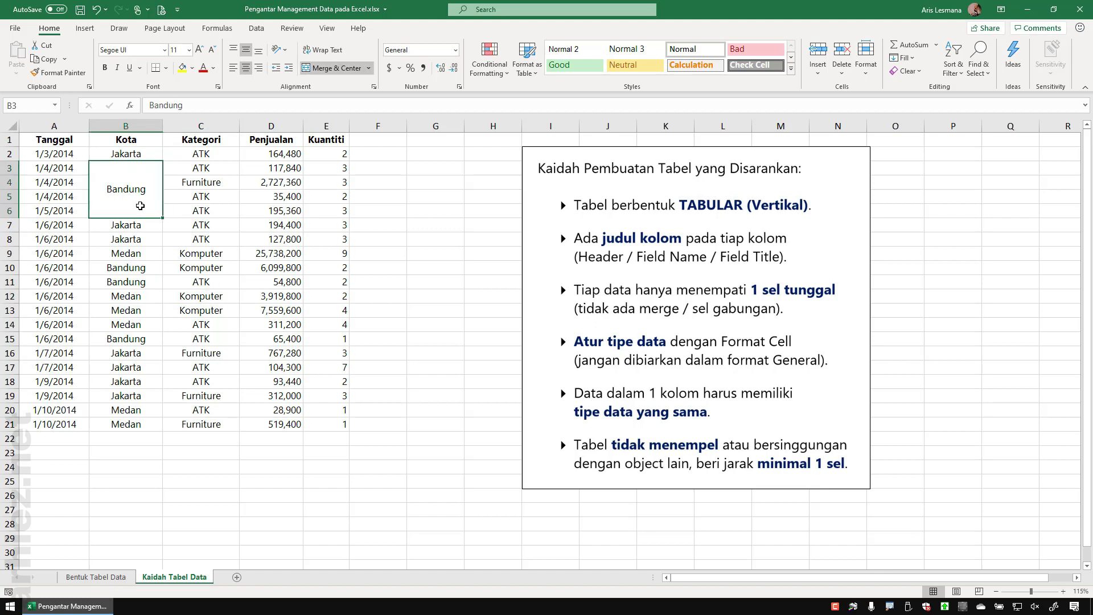
Undo the merge in the Kota column and reselect cells B3:B6
key("ctrl+z")
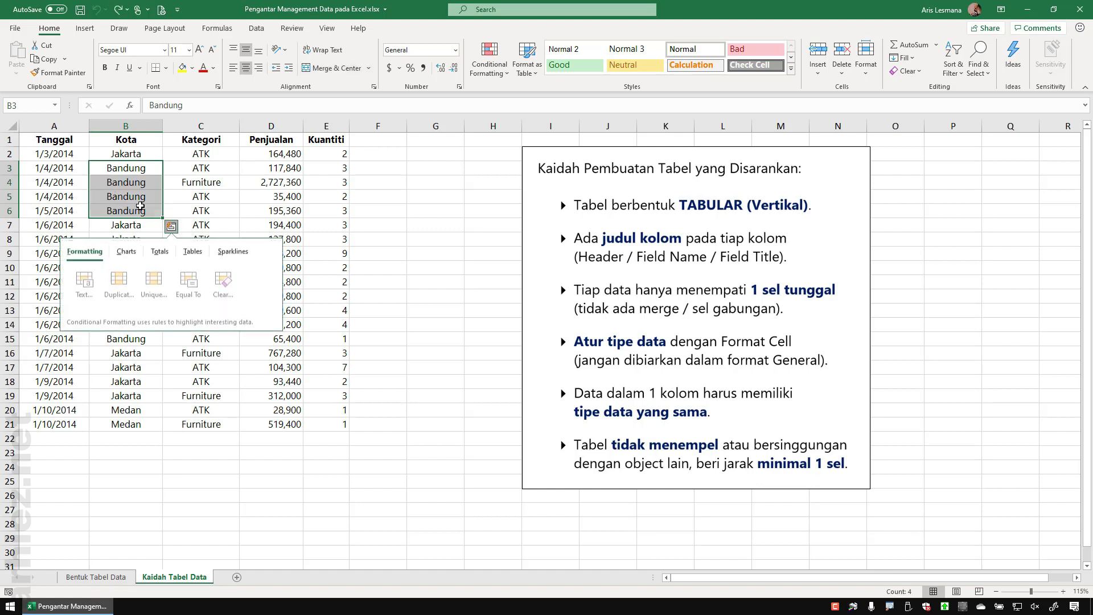
left_click(348, 212)
left_click_drag(133, 172, 132, 211)
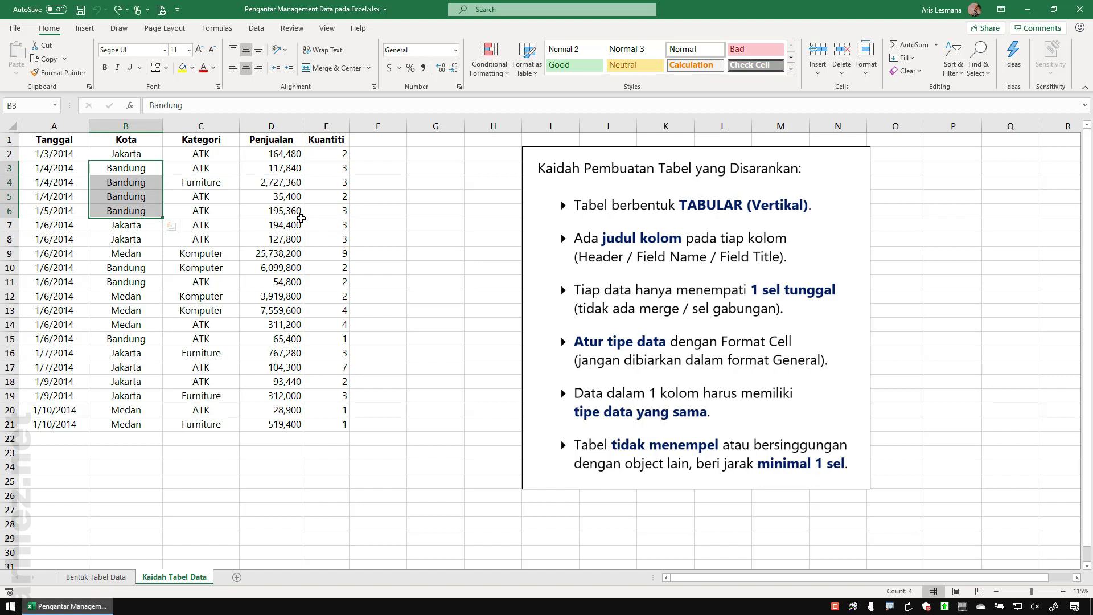
Enter the column headings Jalan, Kota and Kode Pos in cells B25, C25 and D25 below the sales table
left_click(126, 466)
key("Down")
type("Jalan")
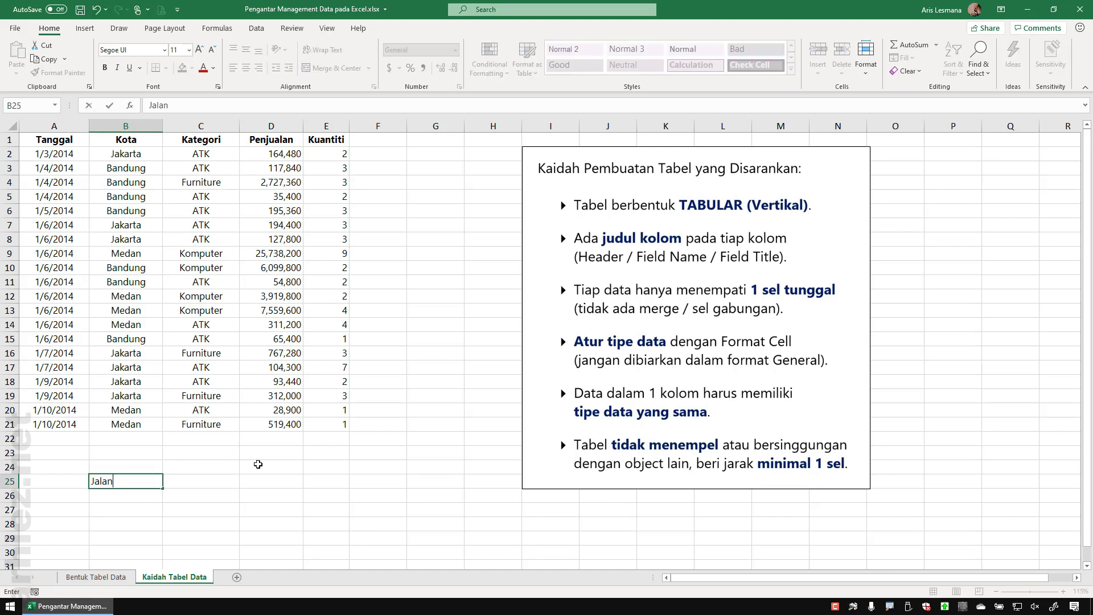
key("Tab")
type("Kota")
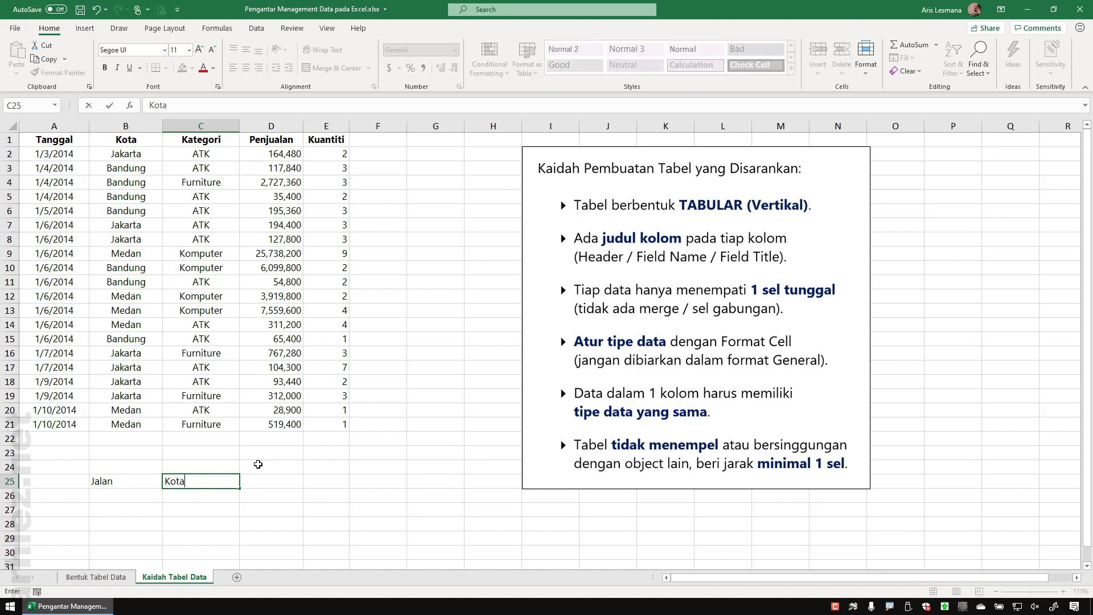
key("Tab")
type("K")
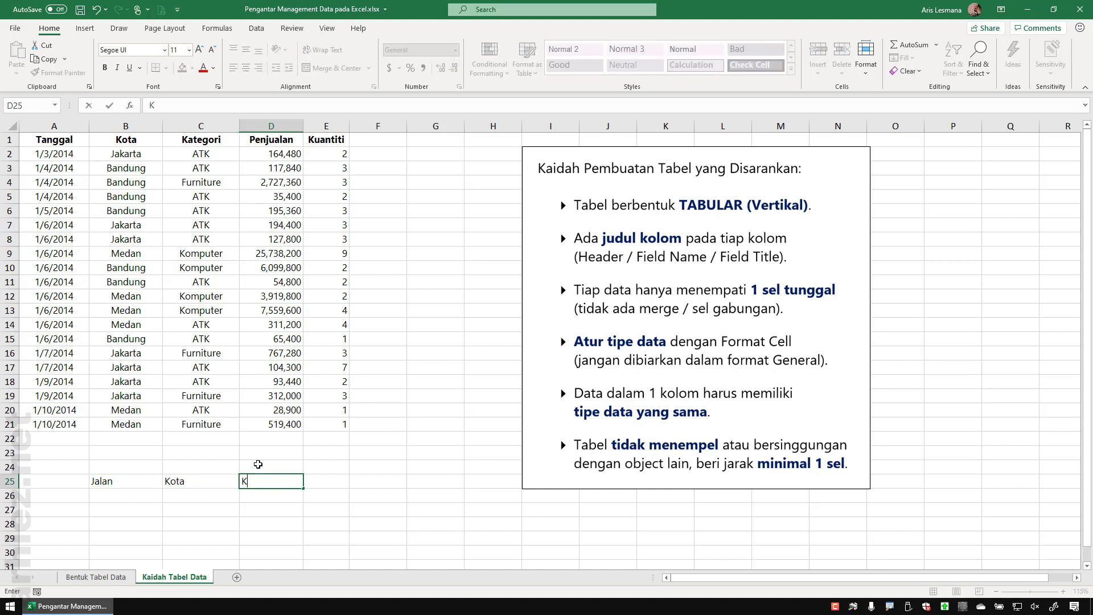
type("ode Pos")
key("Return")
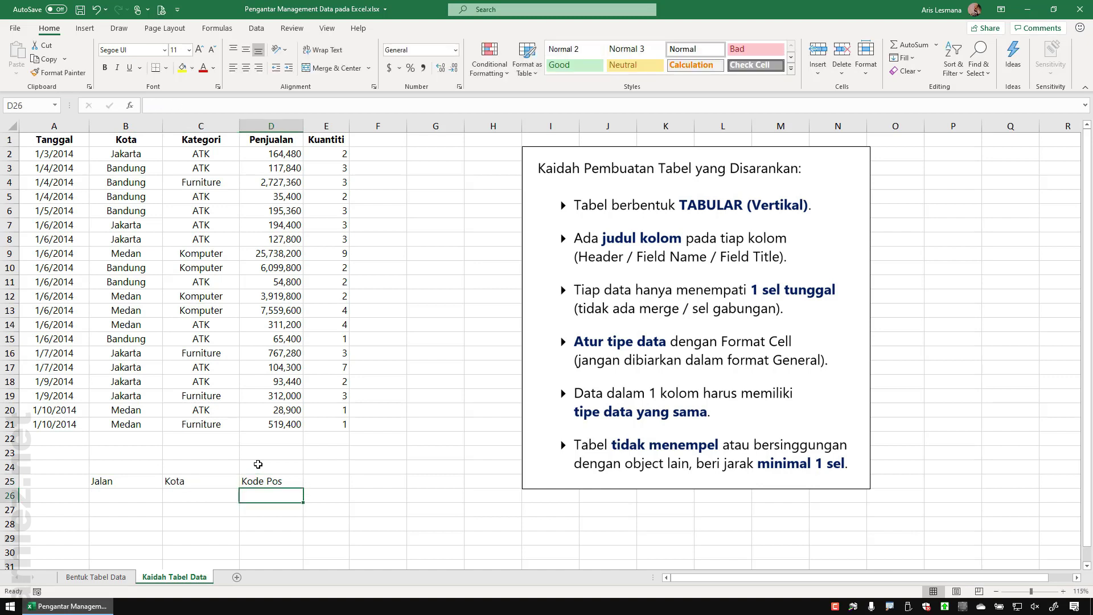
Select B24:D24 above the new headings and enter the group heading Alamat in B24
left_click(126, 467)
left_click_drag(126, 467, 269, 461)
type("Alamat")
key("Return")
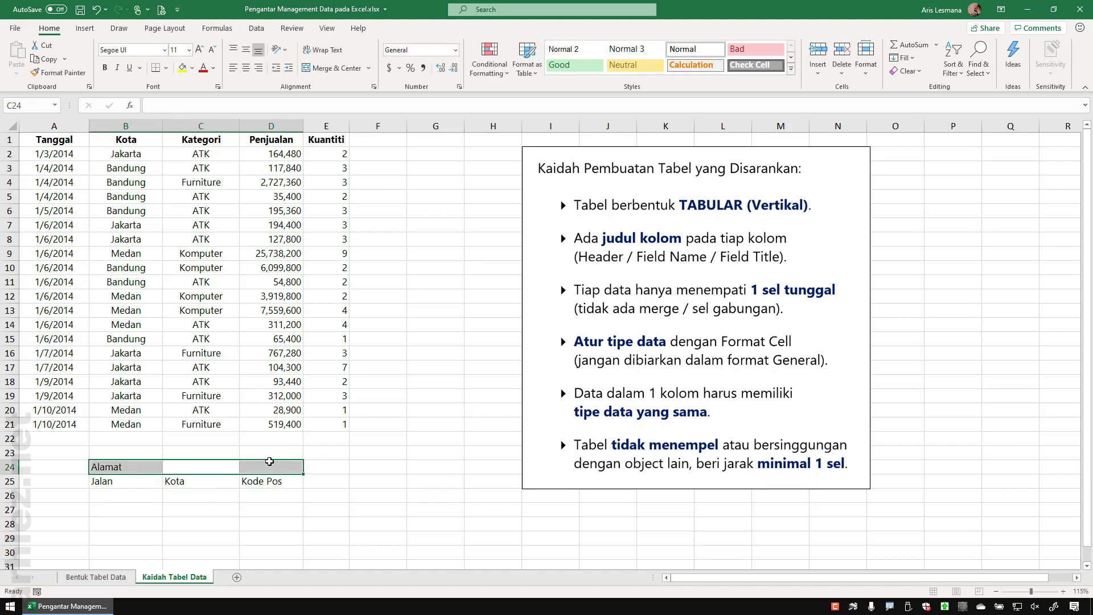
Merge and center the Alamat group heading across cells B24:D24
left_click(217, 513)
left_click_drag(144, 458, 255, 464)
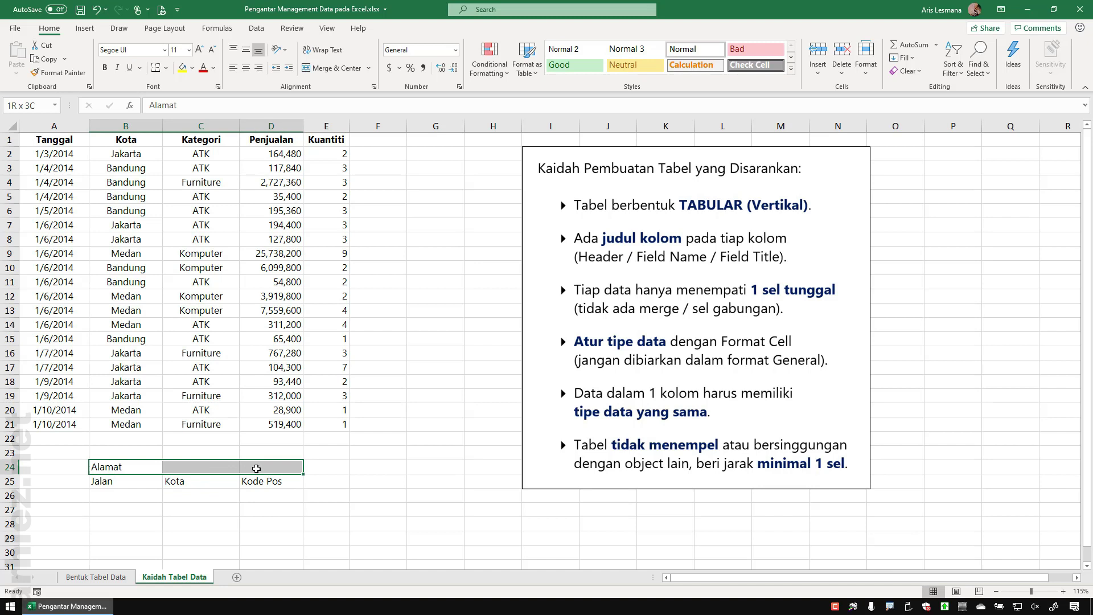
left_click(324, 68)
left_click(436, 467)
Apply all borders to the address heading block B24:D25
left_click_drag(175, 466, 172, 481)
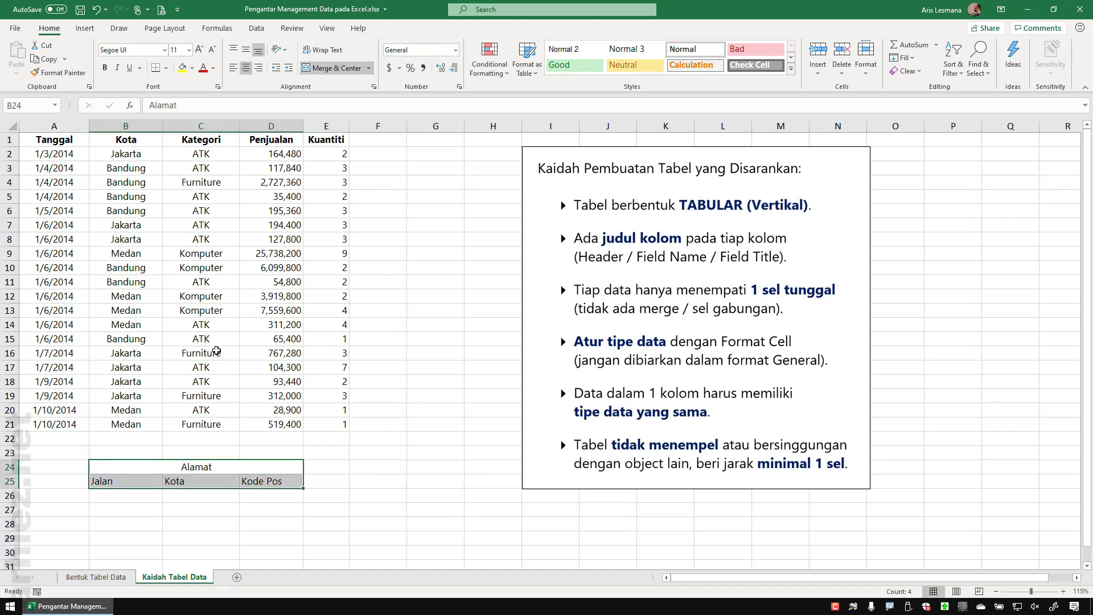
left_click(166, 67)
left_click(188, 181)
left_click(383, 468)
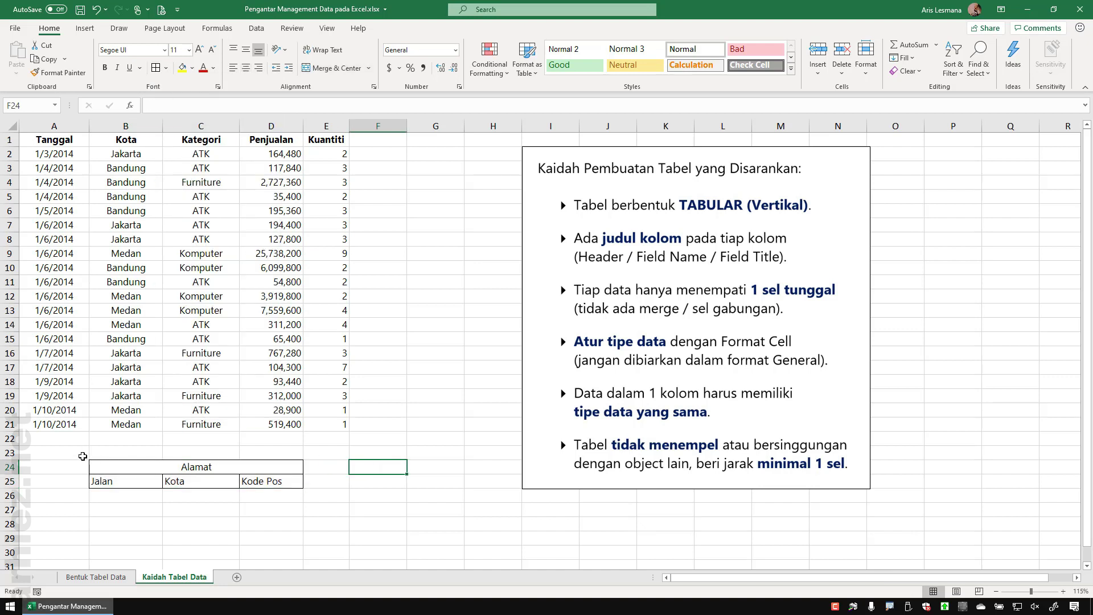
Undo the borders, the merge and all heading entries of the Alamat block in B24:D25
mouse_move(78, 451)
left_mouse_down()
mouse_move(262, 500)
mouse_move(346, 503)
left_mouse_up()
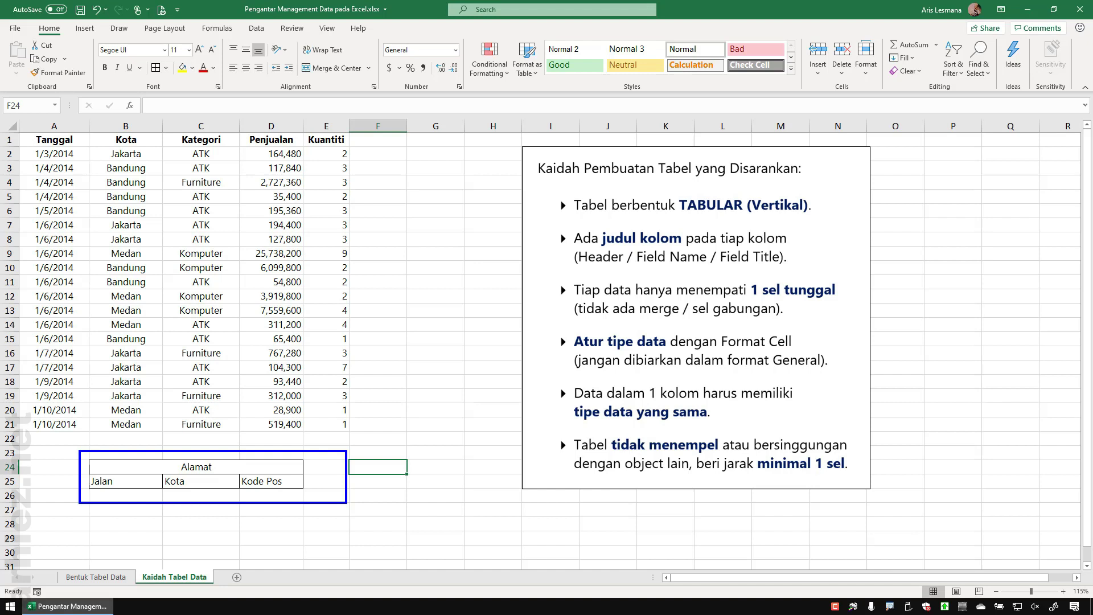
key("Escape")
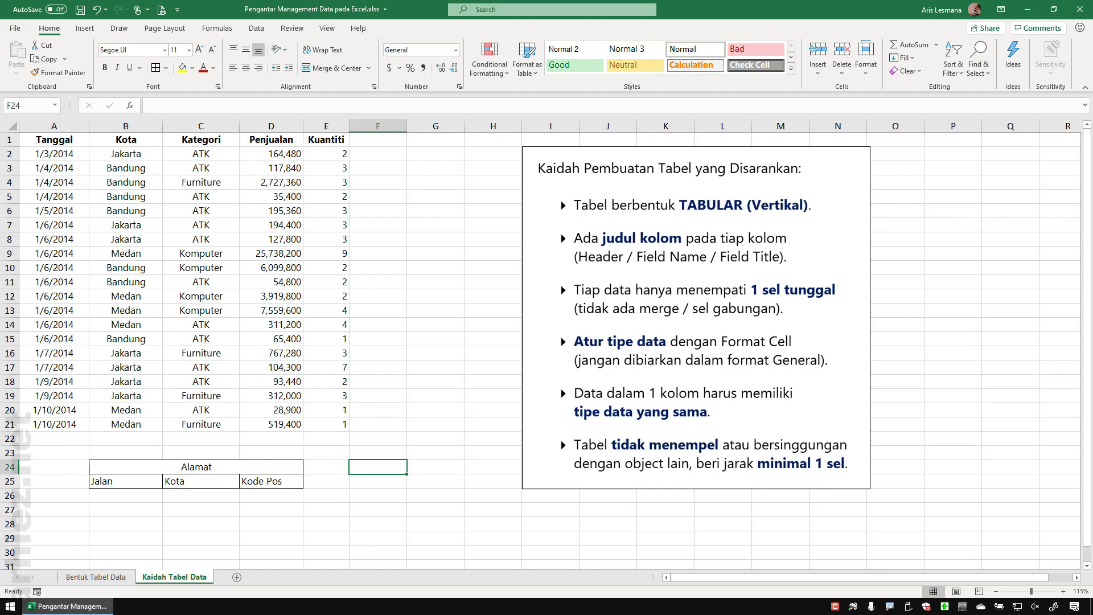
left_click(422, 411)
key("ctrl+z")
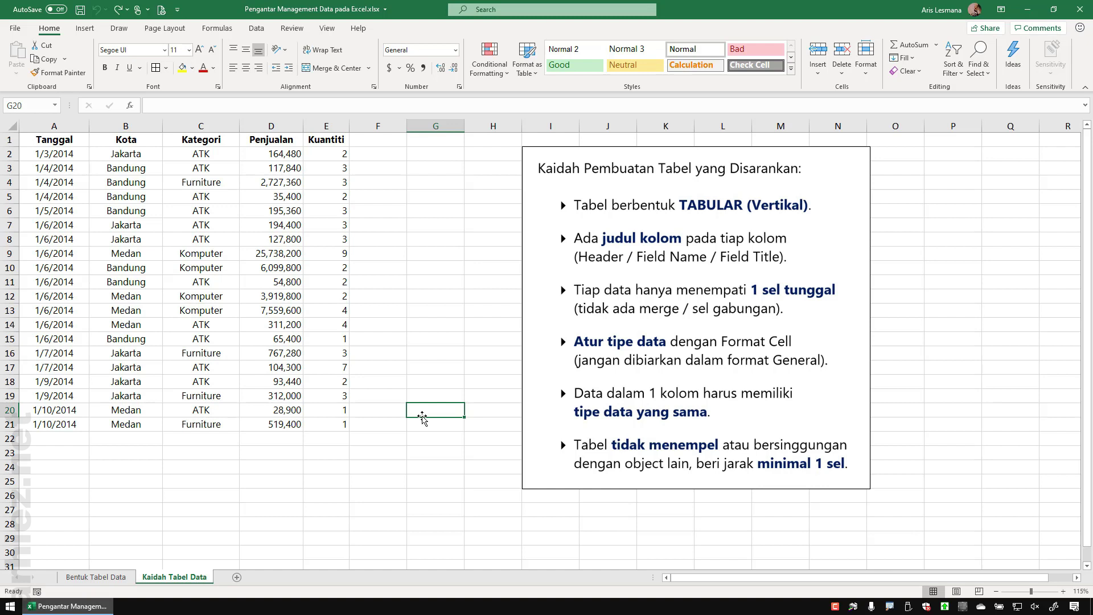
Enter the sample text asdasd in cell G10 beside the sales table
left_click(422, 266)
type("asdasd")
key("Return")
Check the number format category of cell G10 in Format Cells and clear the cell's sample text
left_click(421, 266)
right_click(421, 267)
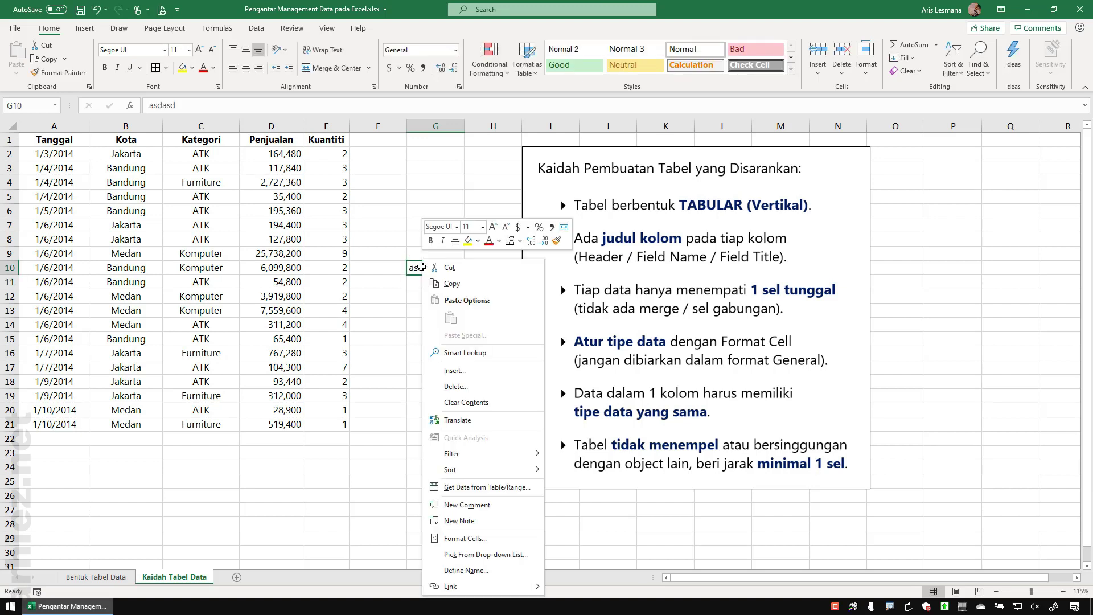
left_click(455, 532)
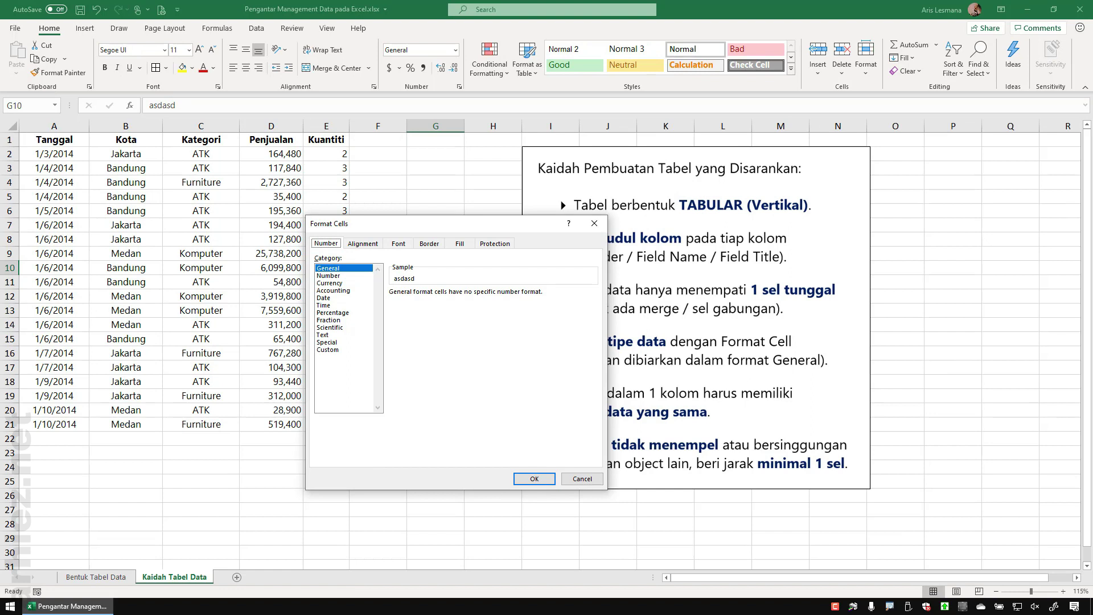
key("Escape")
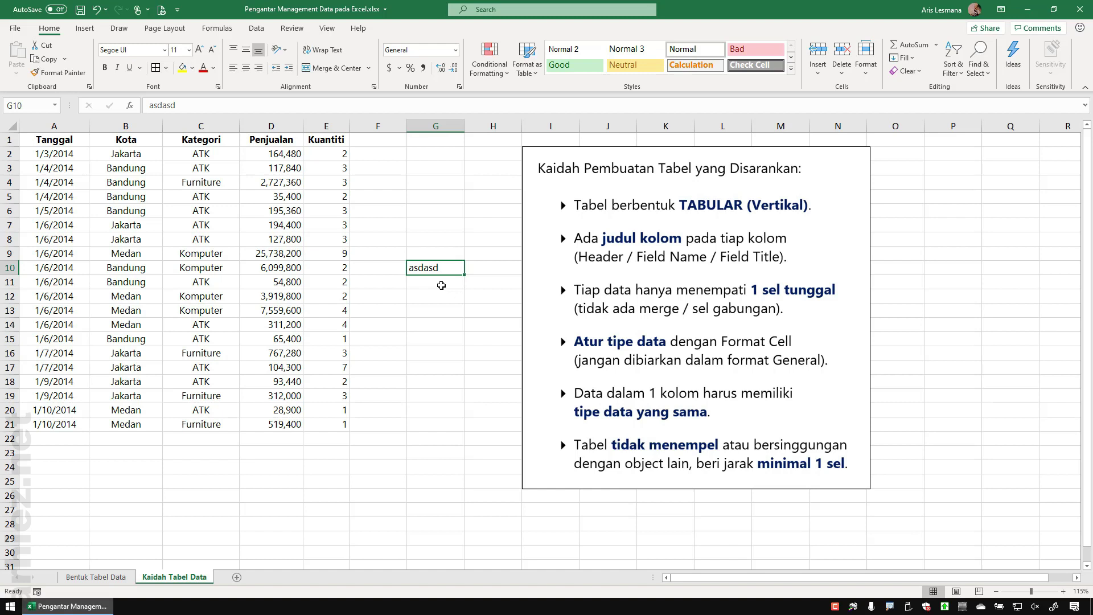
key("Delete")
Examine the number format of the Tanggal data in A2:A21 in Format Cells without changing it
left_click_drag(61, 154, 57, 424)
left_click(146, 454)
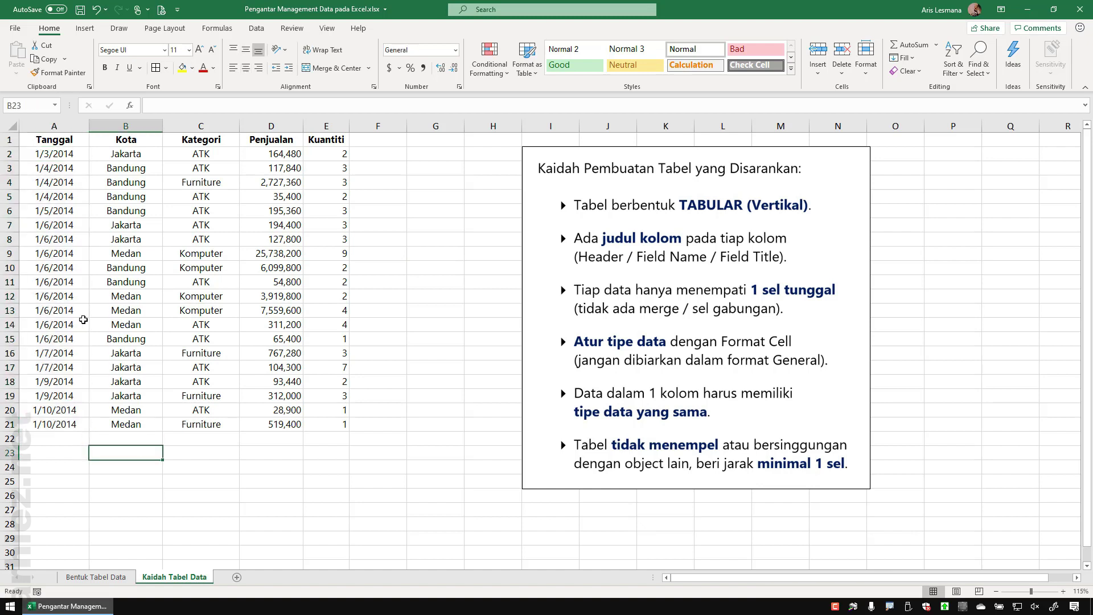
left_click_drag(55, 154, 64, 414)
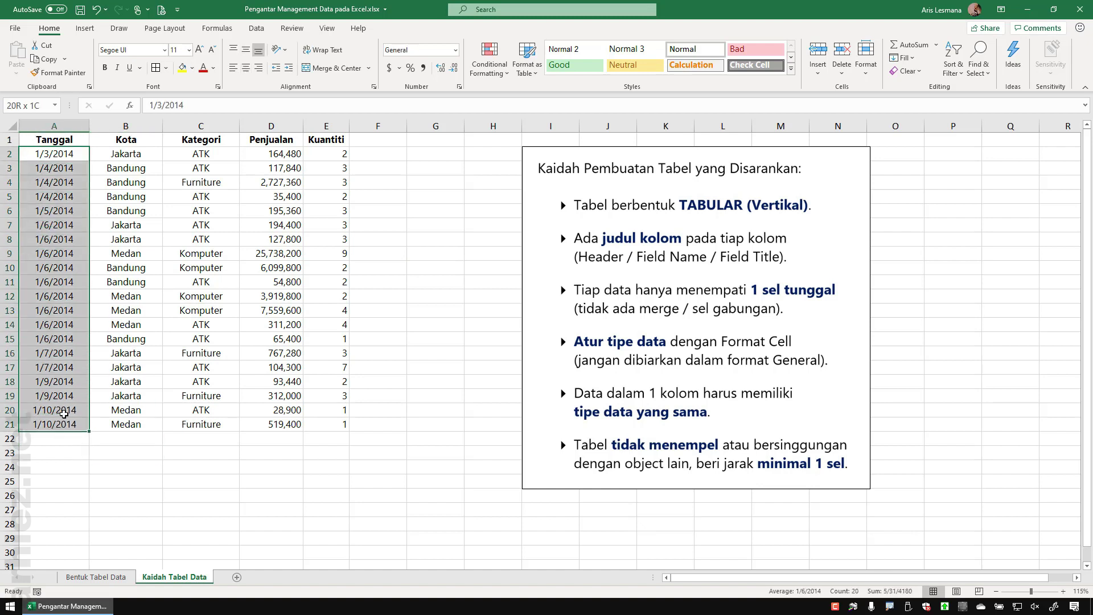
right_click(64, 414)
key("Escape")
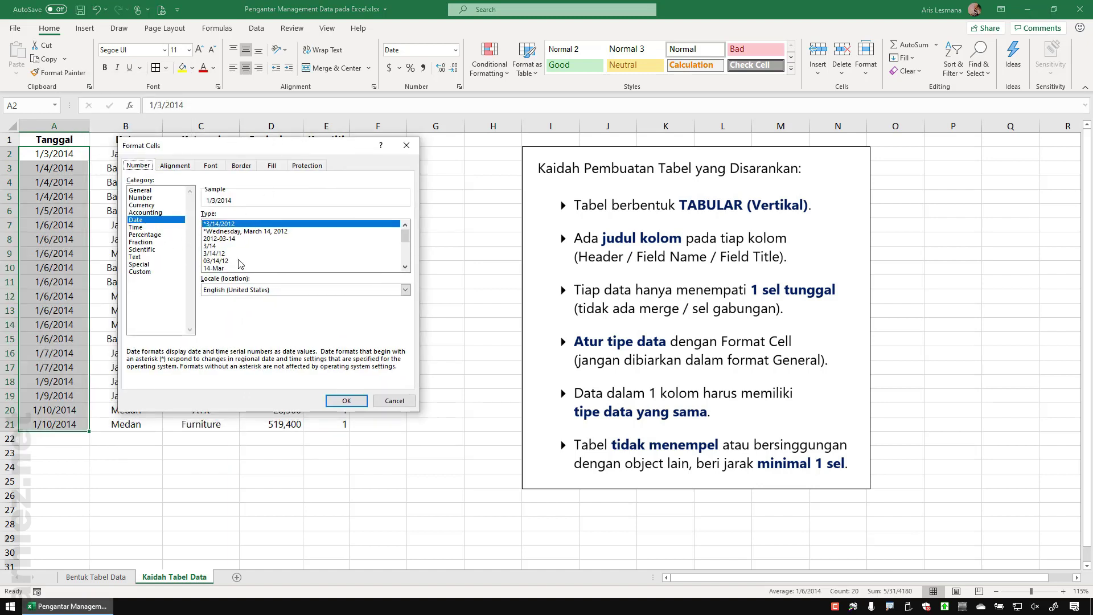
left_click(394, 400)
left_click(490, 324)
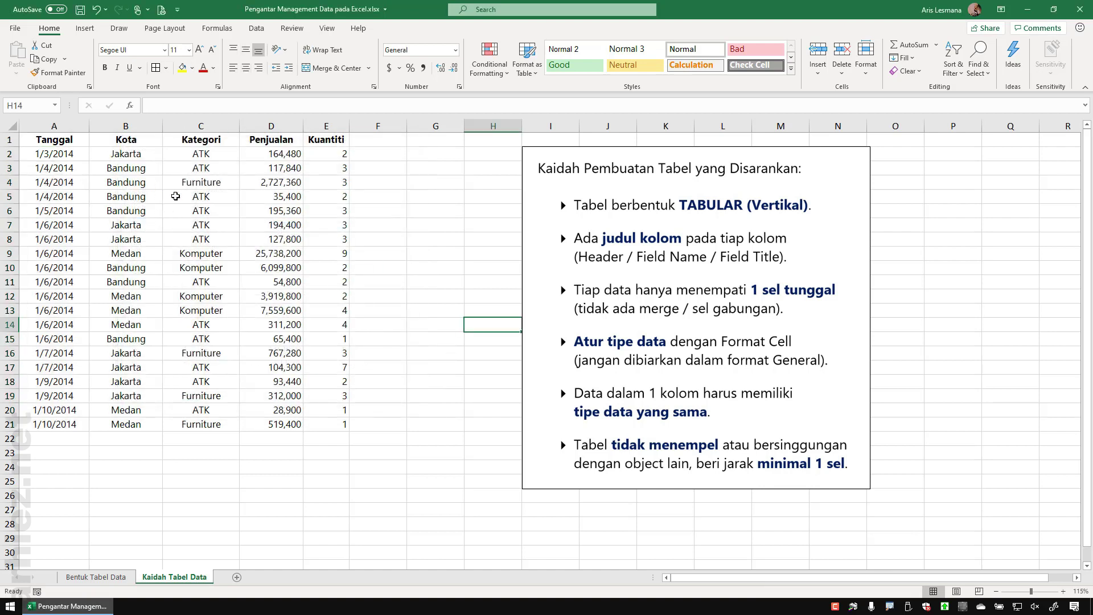
Examine the number format of the Kota data in B2:B21, looking at the Text category without applying it
left_click_drag(118, 154, 126, 424)
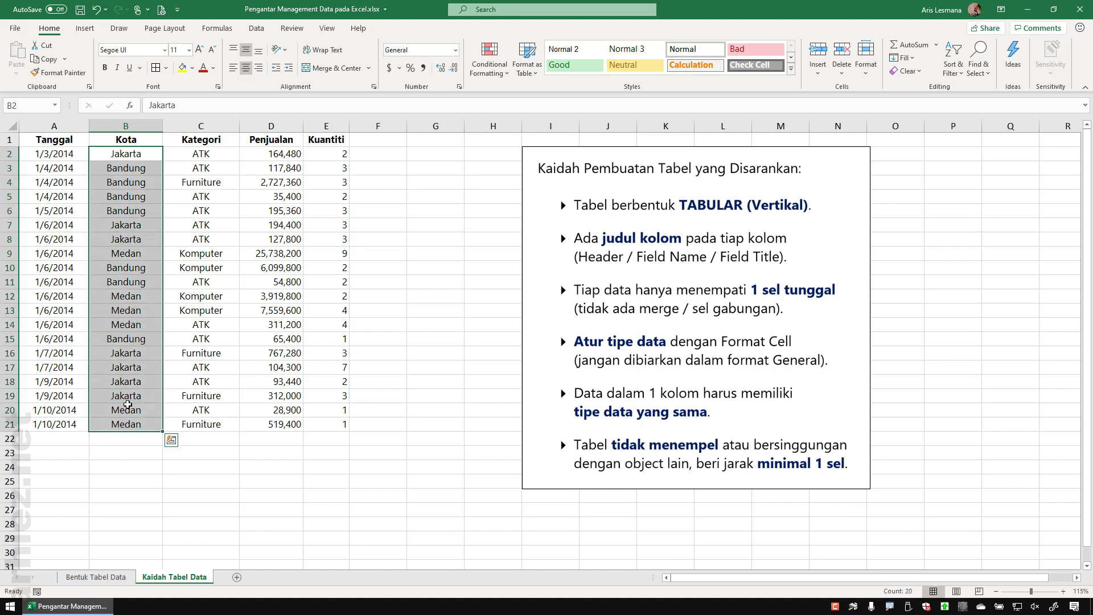
right_click(139, 258)
left_click(202, 535)
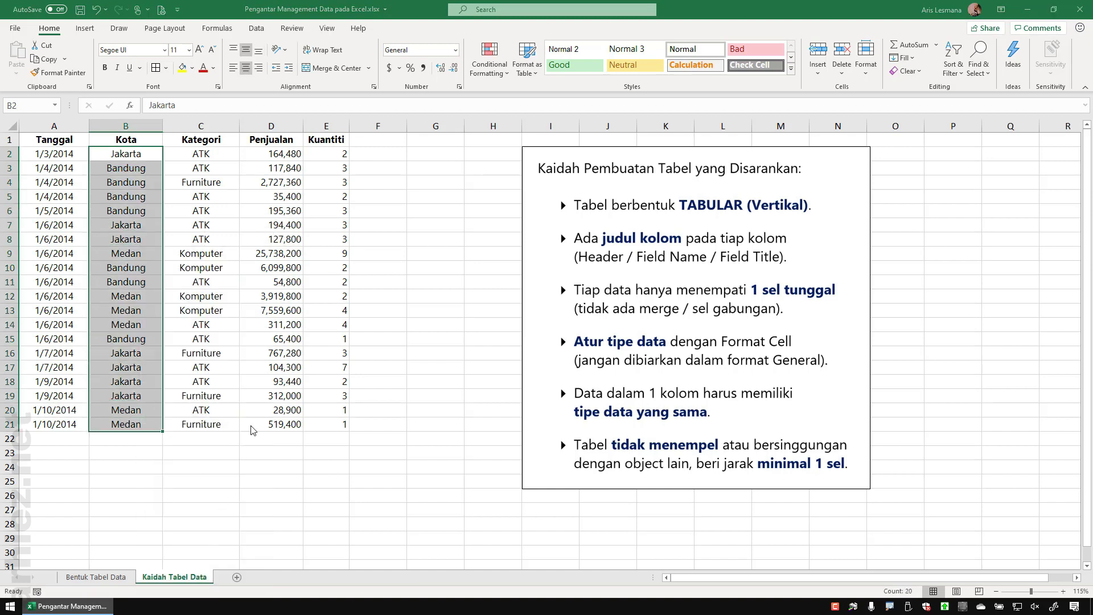
left_click_drag(242, 327, 298, 207)
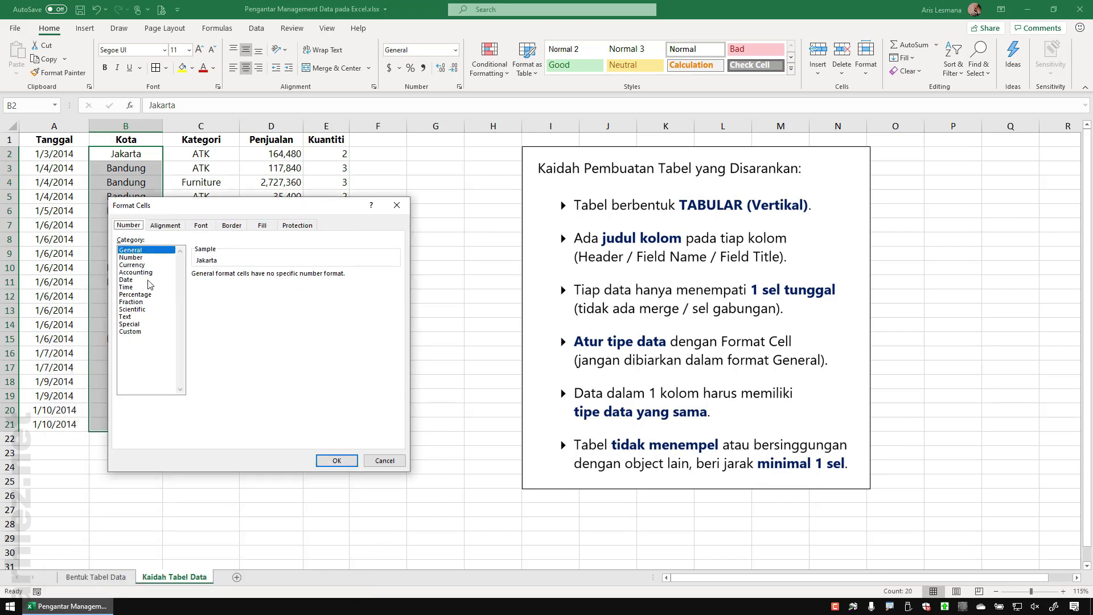
left_click(135, 317)
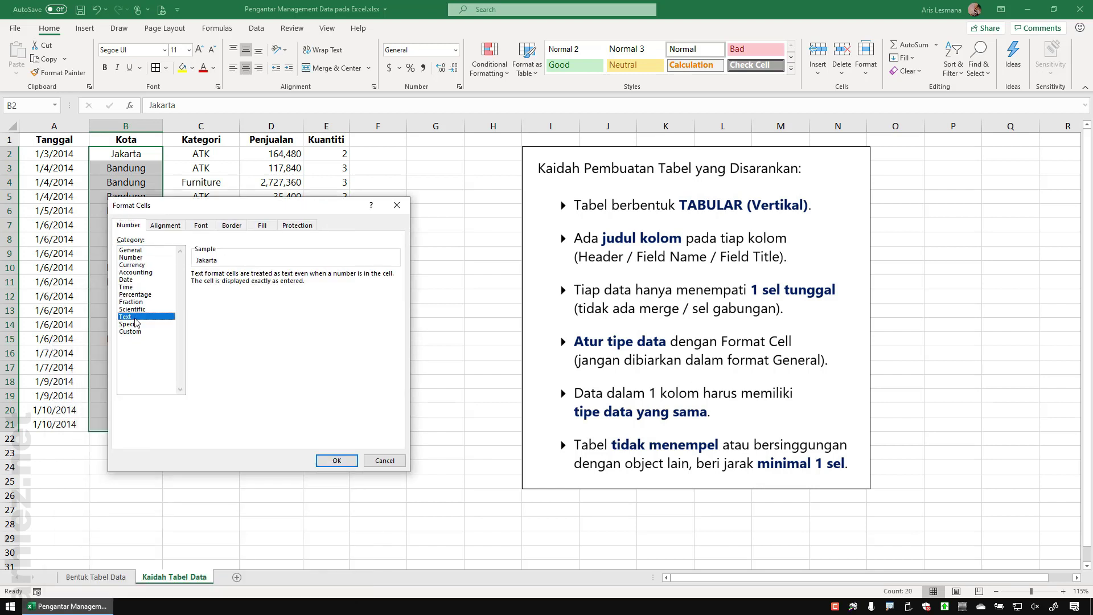
left_click(136, 250)
left_click(391, 462)
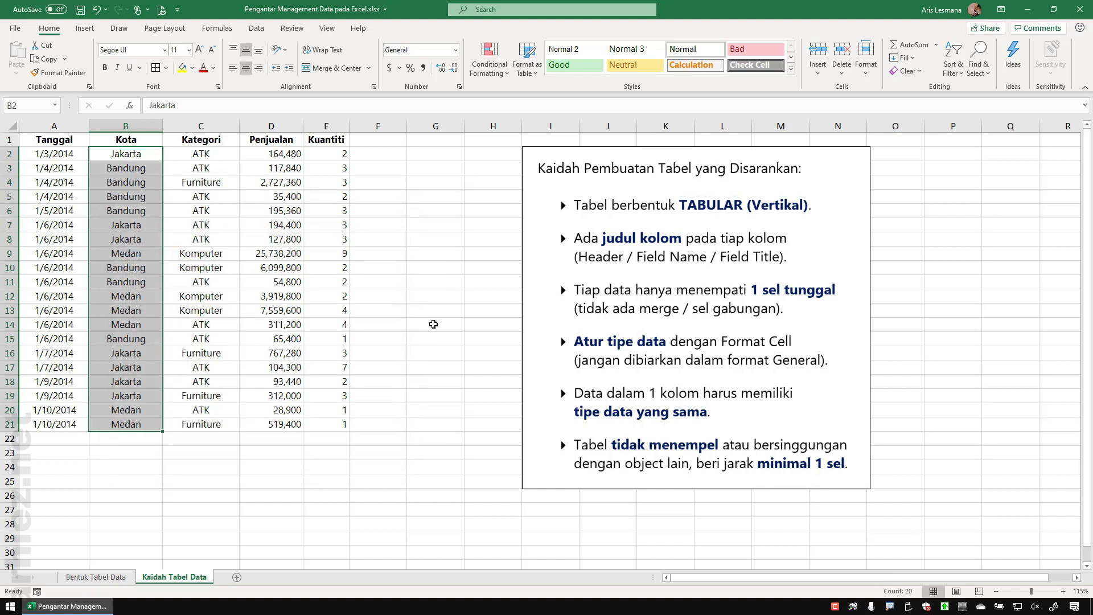
Examine the number format settings of the Kuantiti data in E2:E21, keeping them as they are
left_click_drag(326, 155, 329, 425)
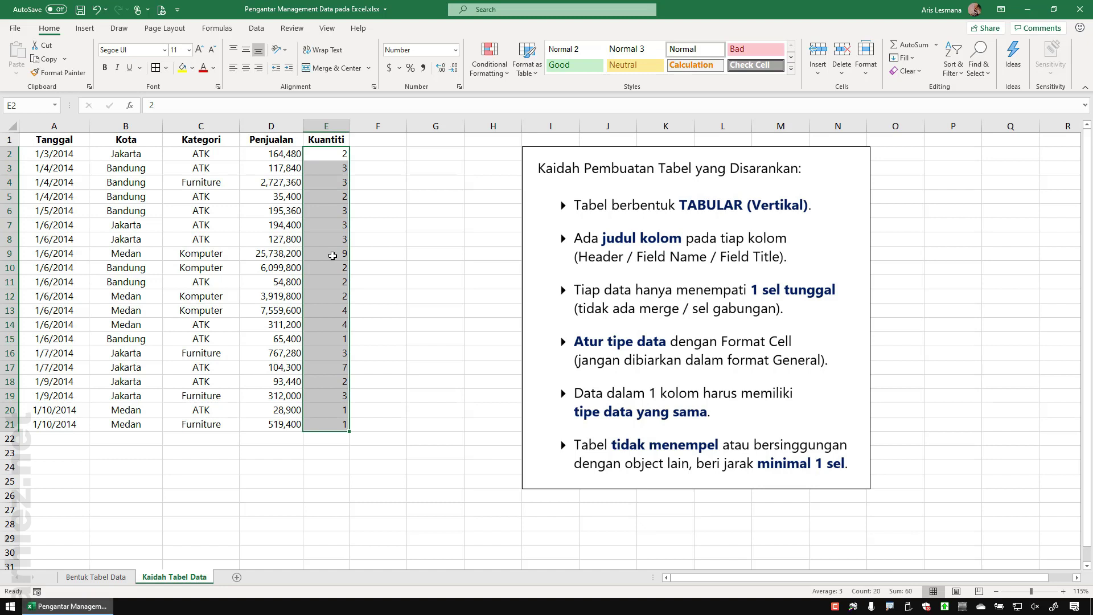
right_click(332, 256)
left_click(372, 518)
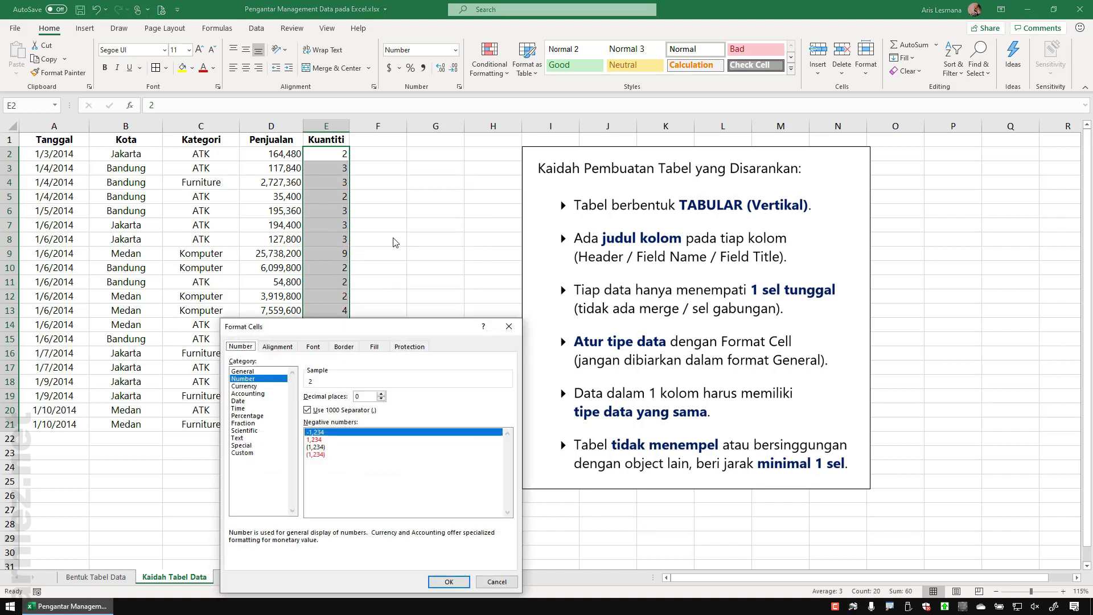
left_click_drag(393, 326, 492, 139)
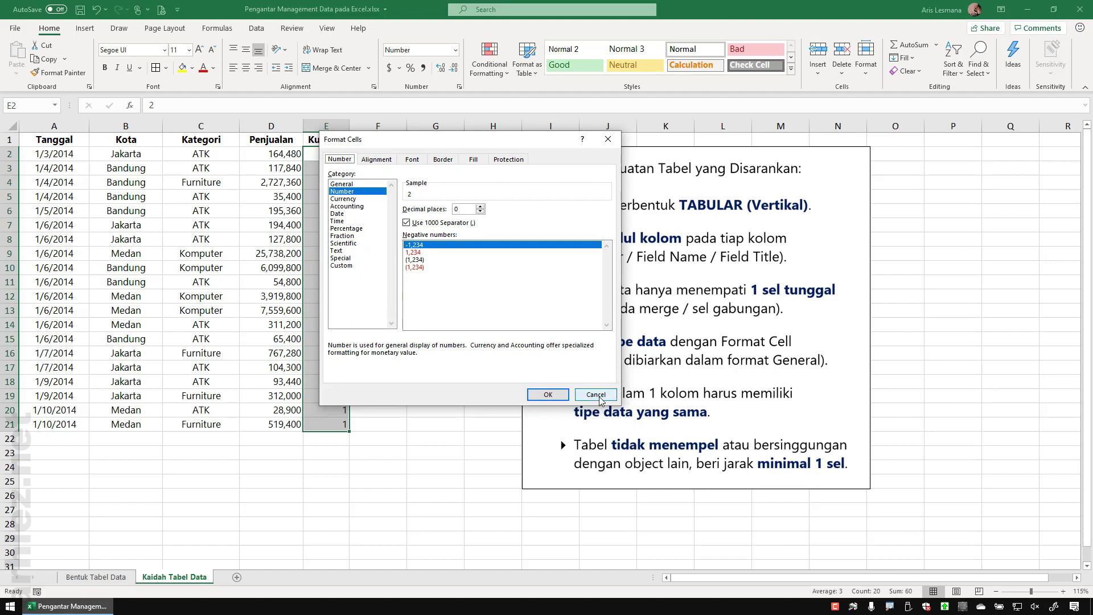
left_click(547, 394)
left_click(398, 338)
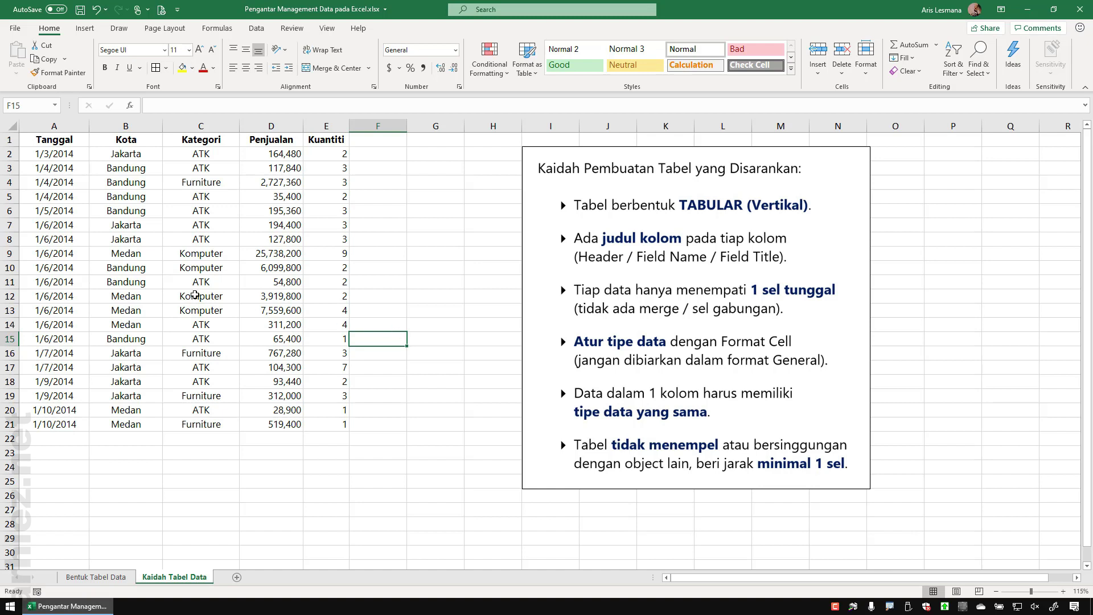
left_click_drag(126, 182, 126, 311)
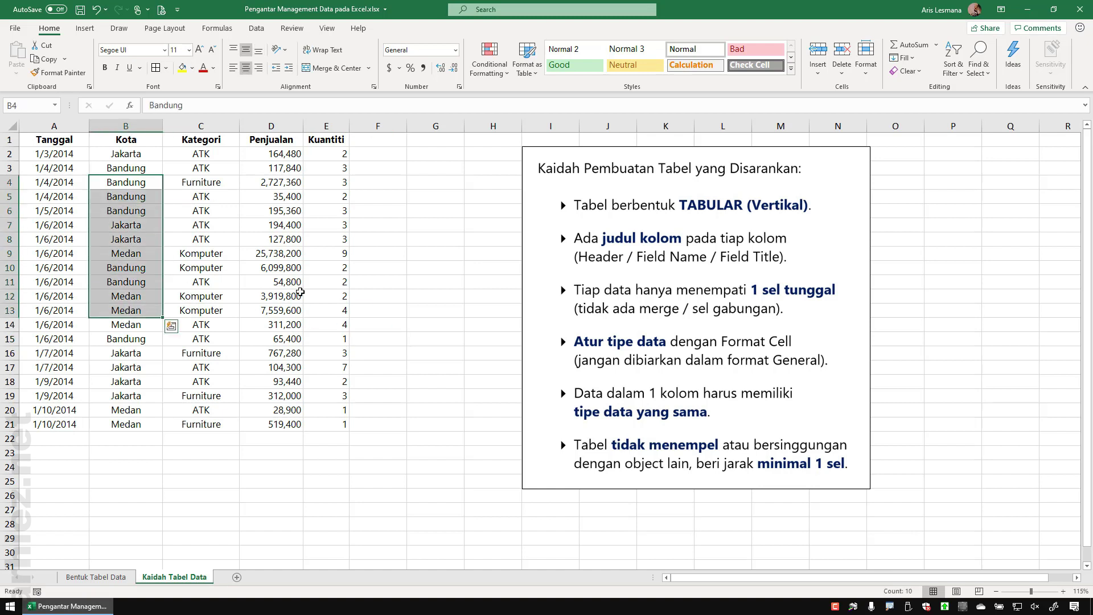
left_click(414, 269)
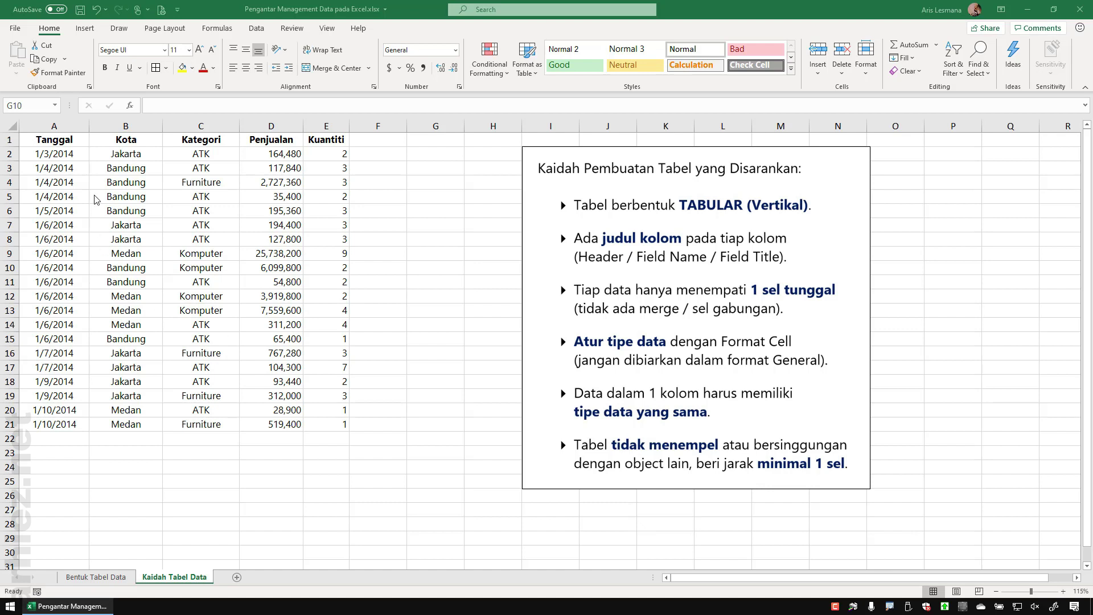
left_click_drag(59, 152, 57, 411)
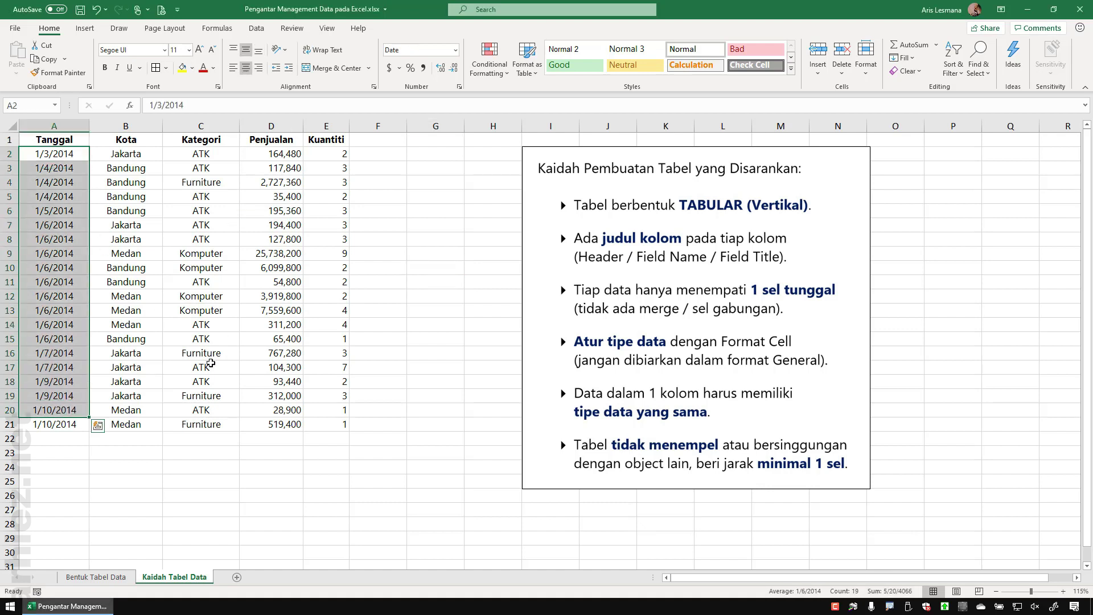
left_click(409, 320)
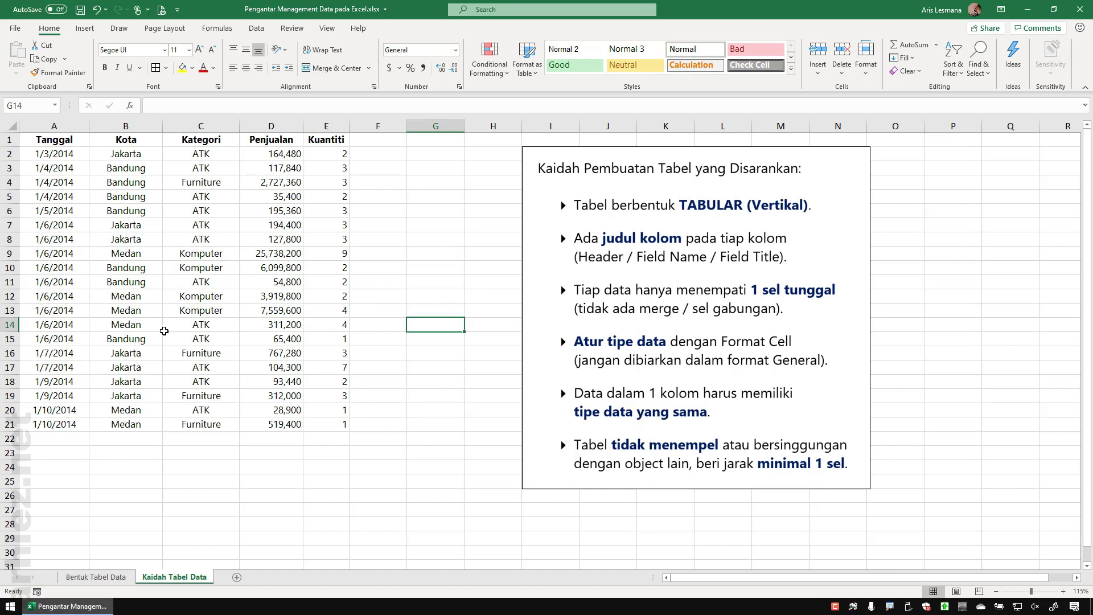
Replace the date in cell A10 of the Tanggal column with the text Cek lagi
left_click(55, 271)
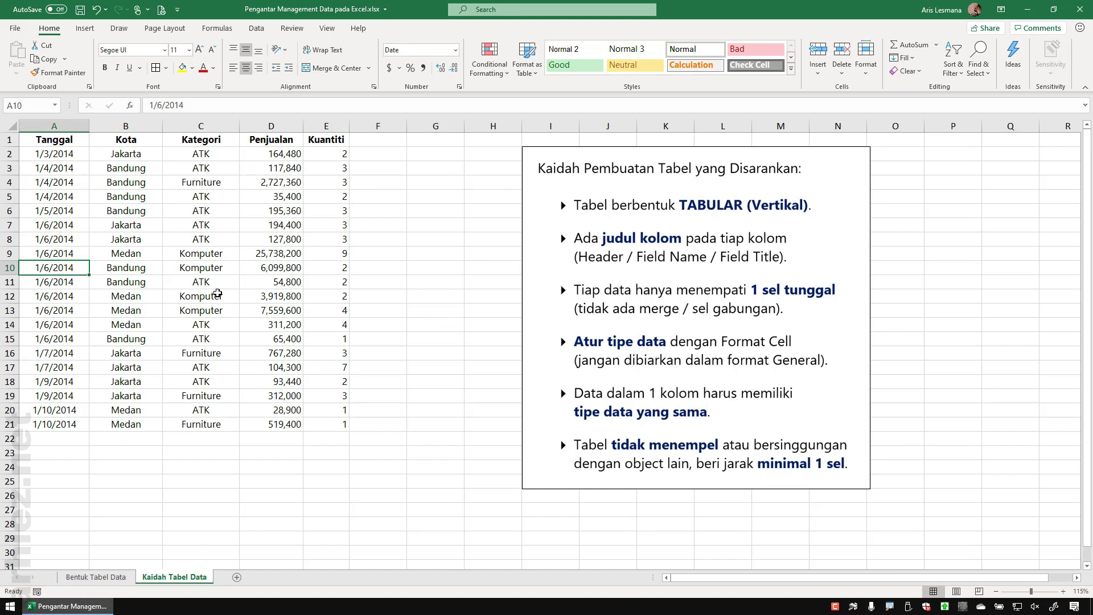
type("Cek la")
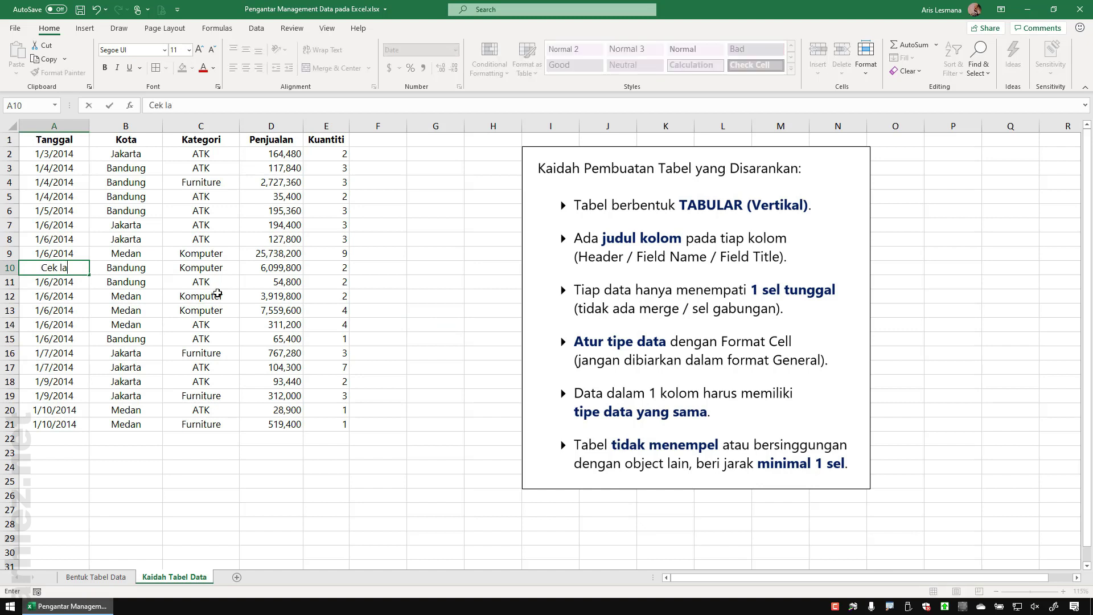
type("gi")
key("Return")
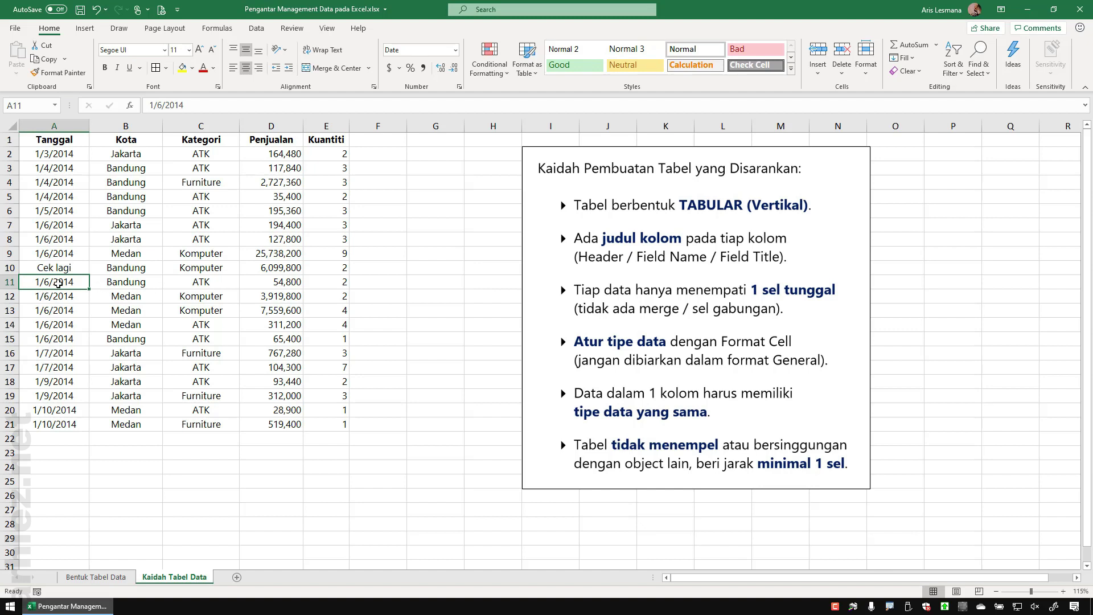
left_click(67, 268)
left_click_drag(61, 155, 63, 367)
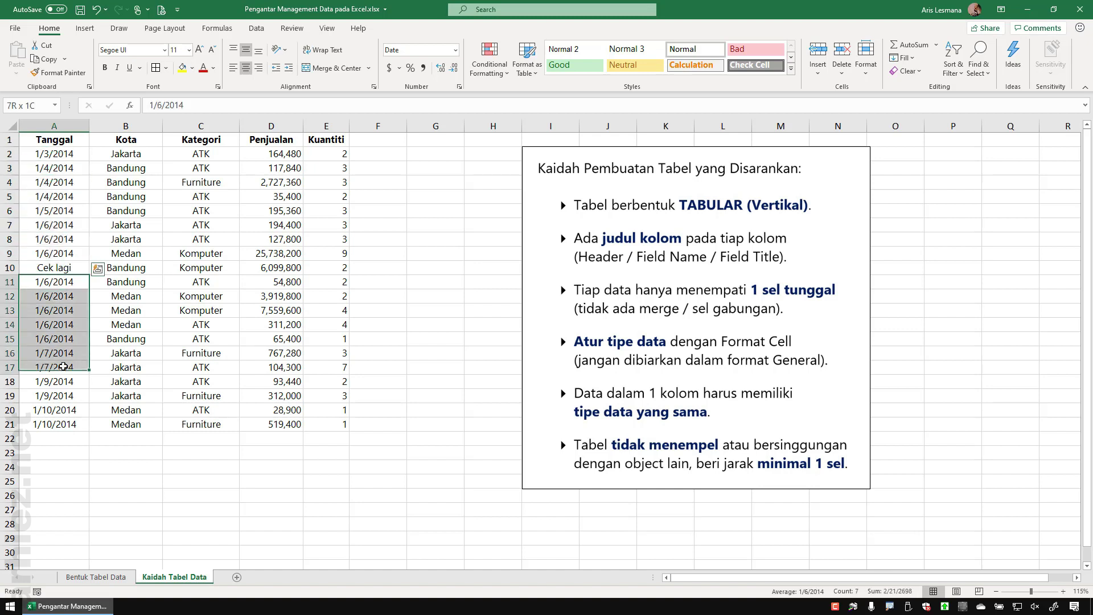
Replace the sales amount in cell D10 of the Penjualan column with the text sementara
left_click(267, 270)
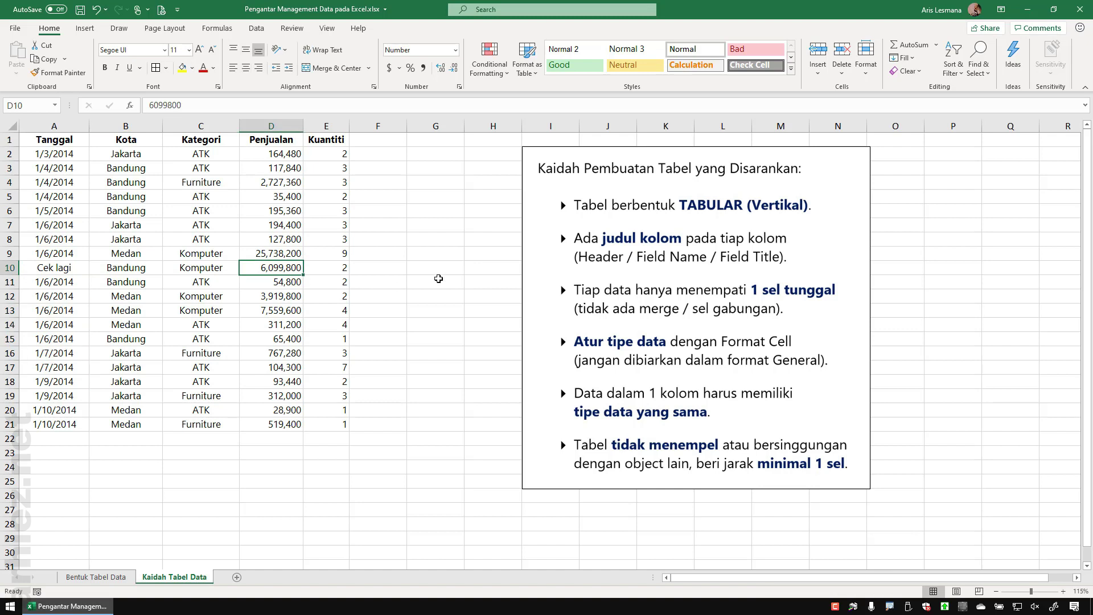
type("sementara")
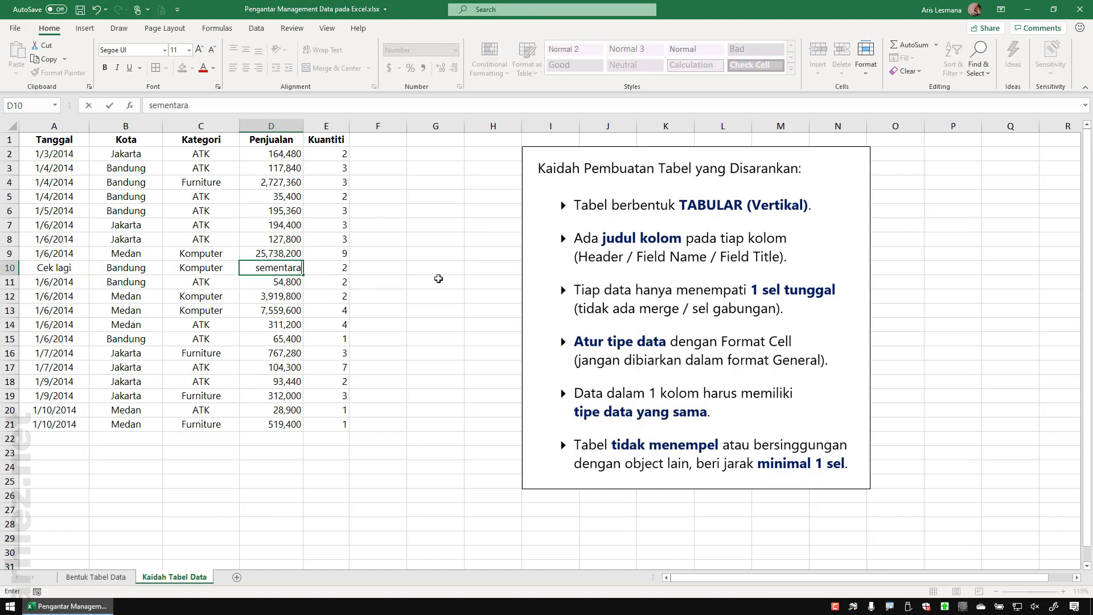
key("Return")
Undo the text entries in D10 and A10 and select an empty cell outside the table
left_click(266, 268)
key("ctrl+z")
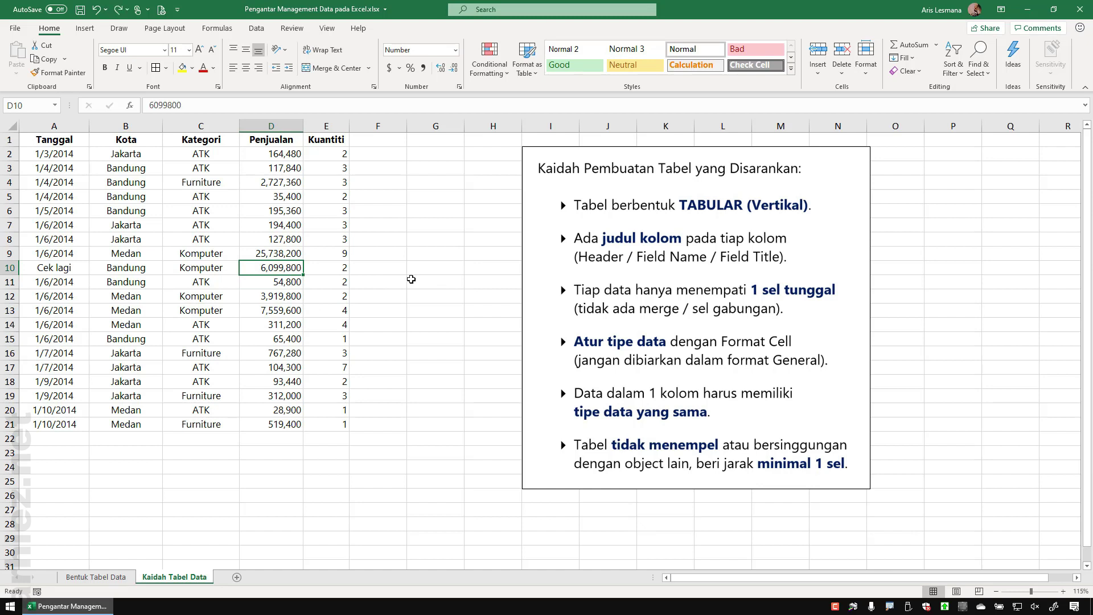
key("ctrl+z")
left_click(411, 279)
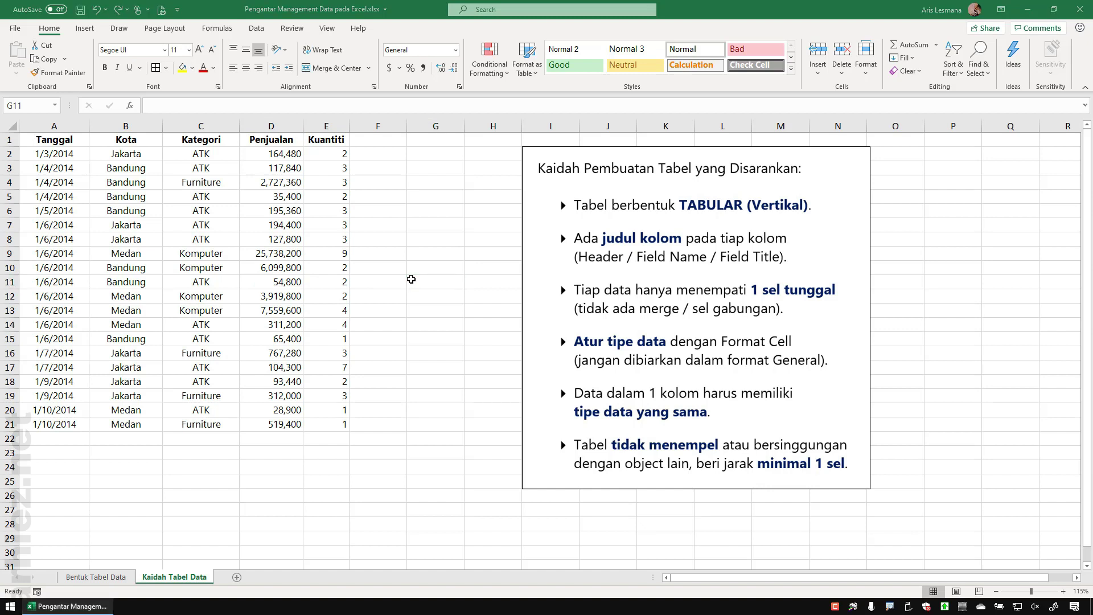
left_click(375, 454)
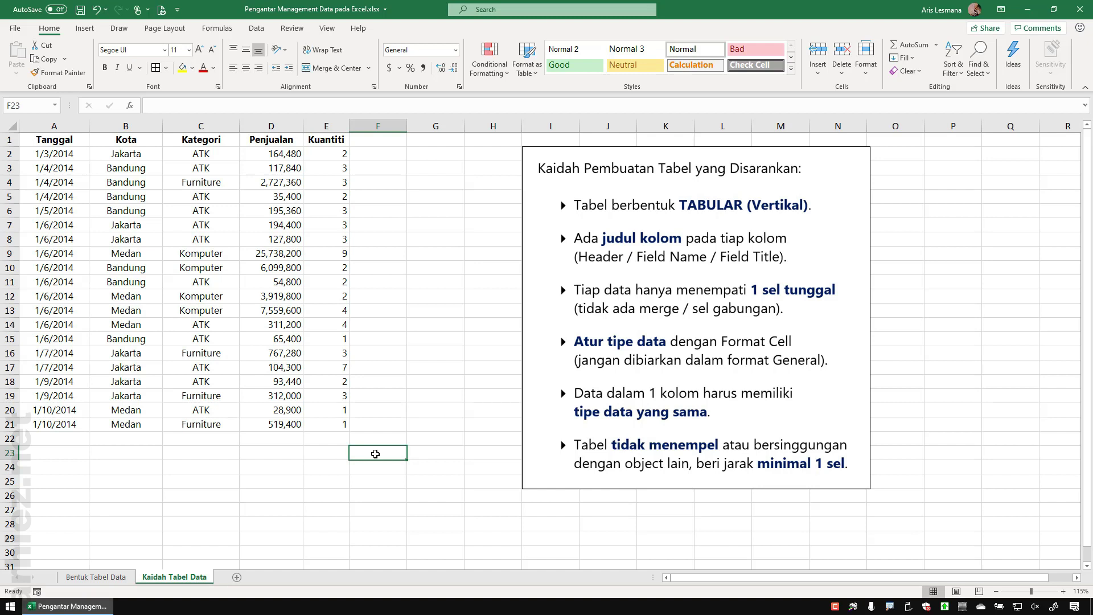
Enter the note periksa lagi in cell F10, directly beside the sales table
left_click(374, 267)
type("p")
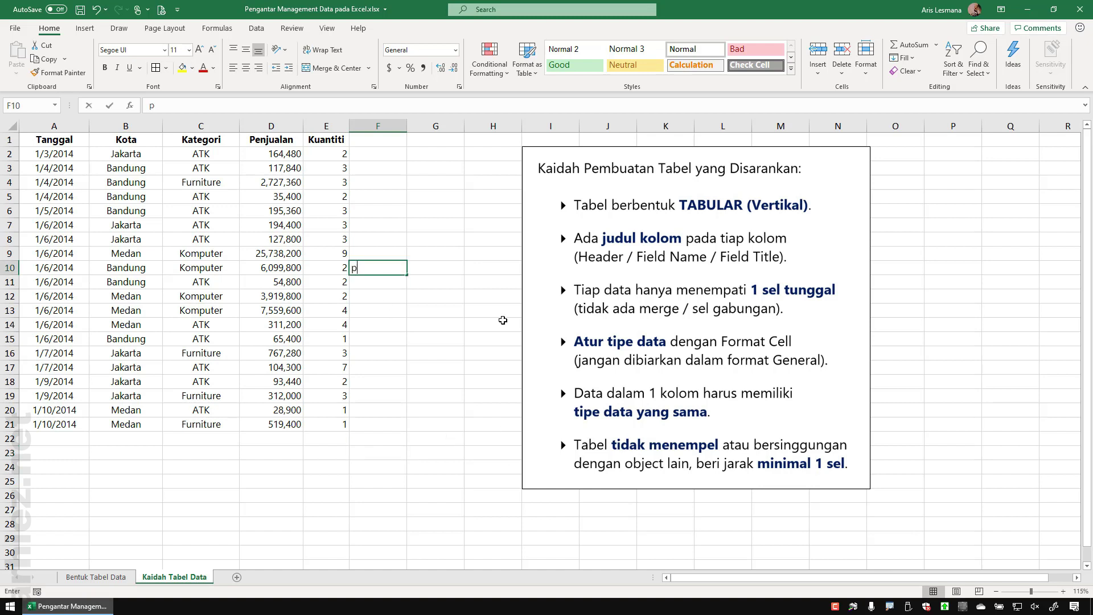
type("eriksa lagi")
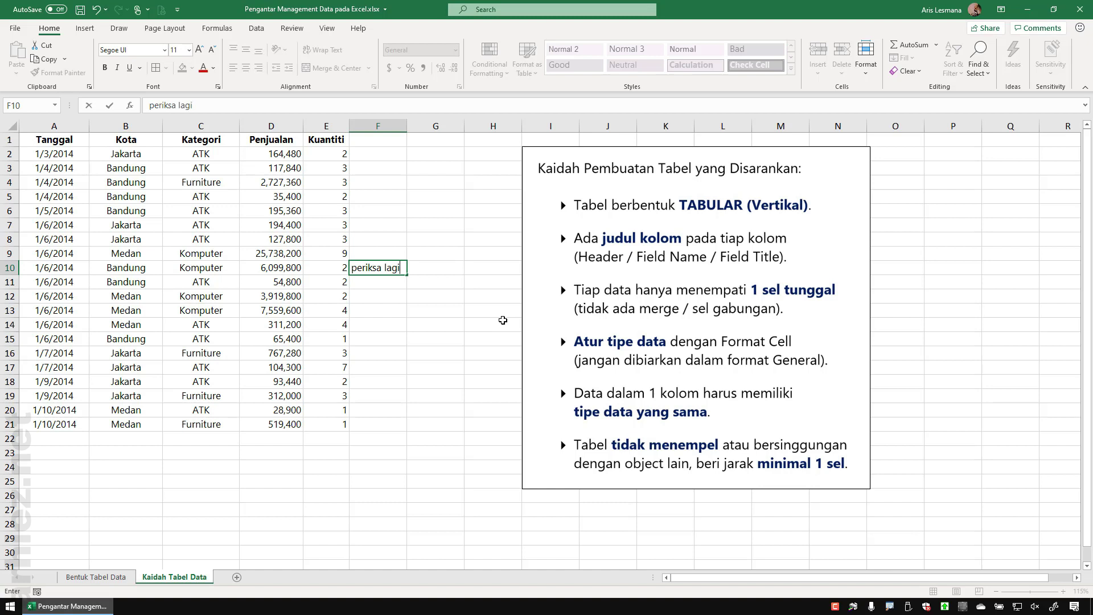
key("Return")
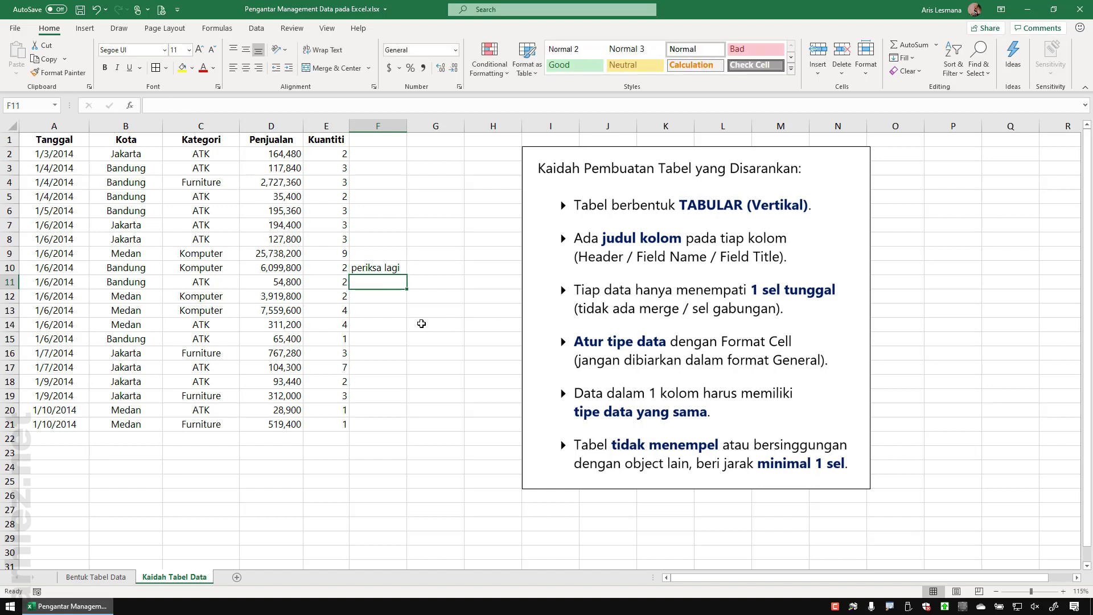
Move the periksa lagi note from F10 to G10 so that column F separates it from the table
left_click(380, 268)
left_click_drag(126, 141, 323, 426)
left_click(436, 367)
left_click(383, 268)
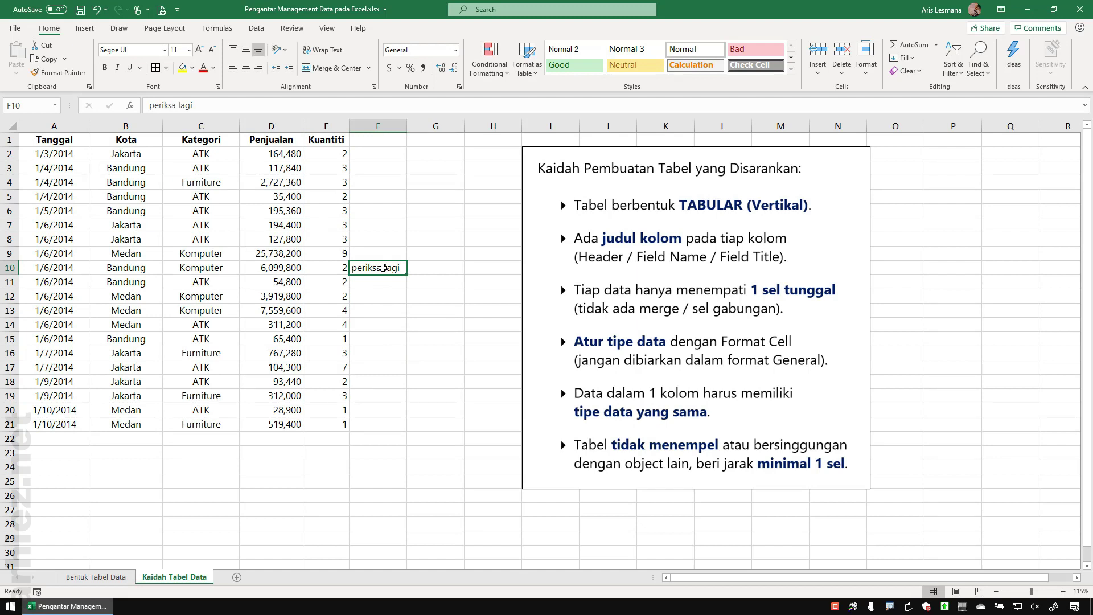
key("ctrl+c")
left_click(423, 271)
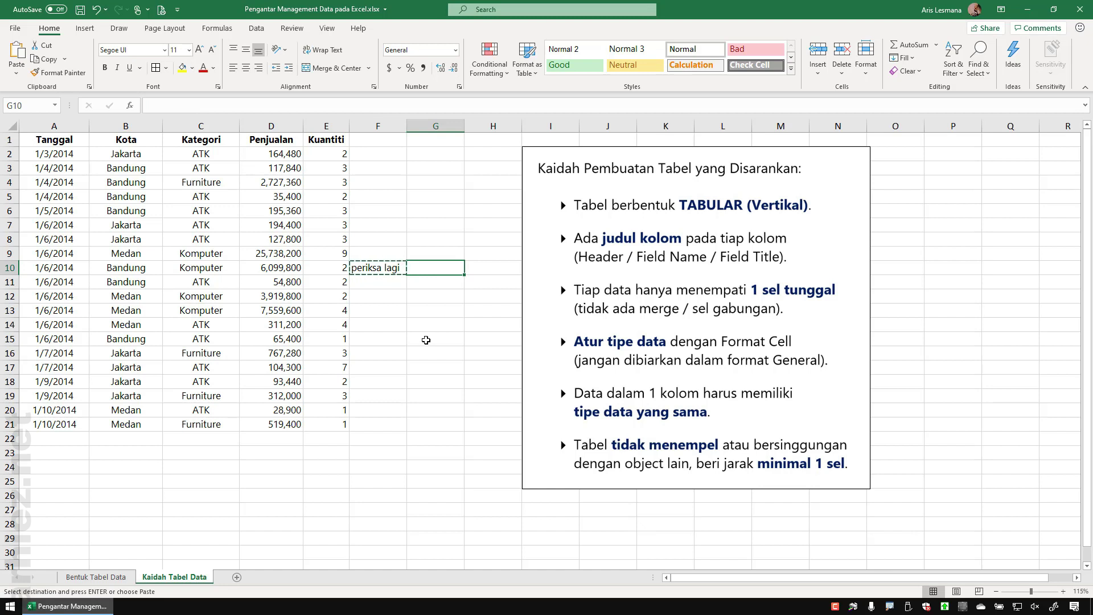
key("ctrl+v")
left_click_drag(376, 182, 379, 408)
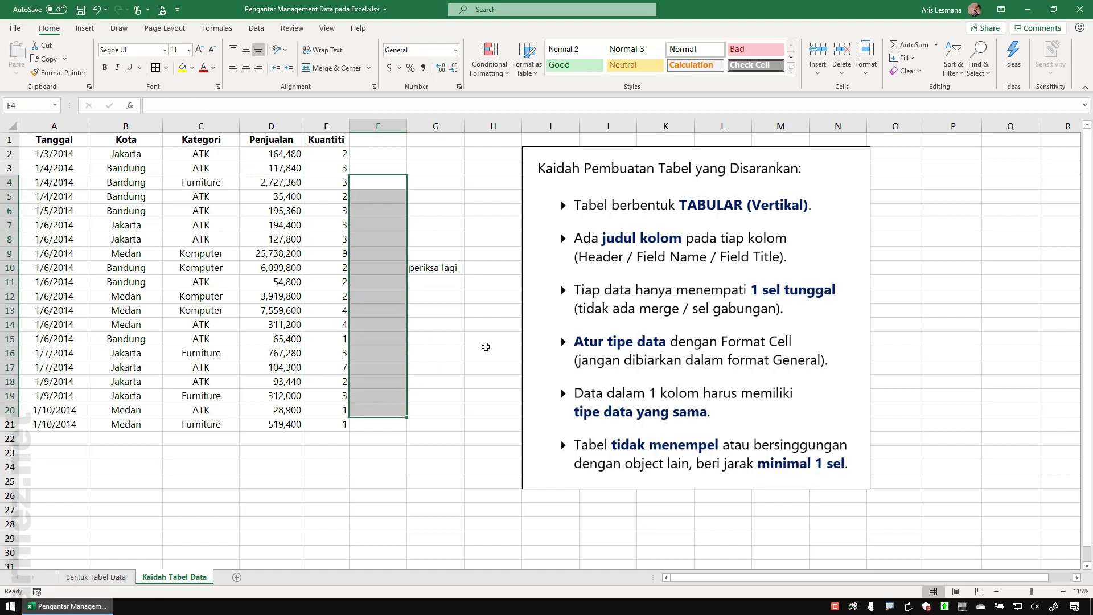
Undo the move and the entry of the periksa lagi note, and select an empty cell outside the table
key("ctrl+z")
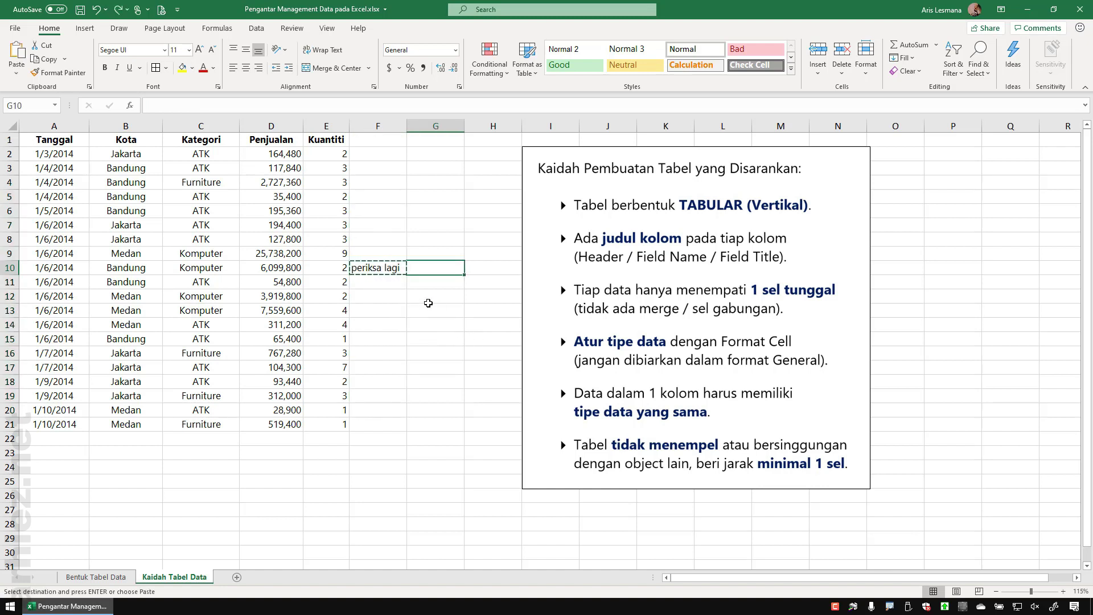
key("ctrl+z")
key("Escape")
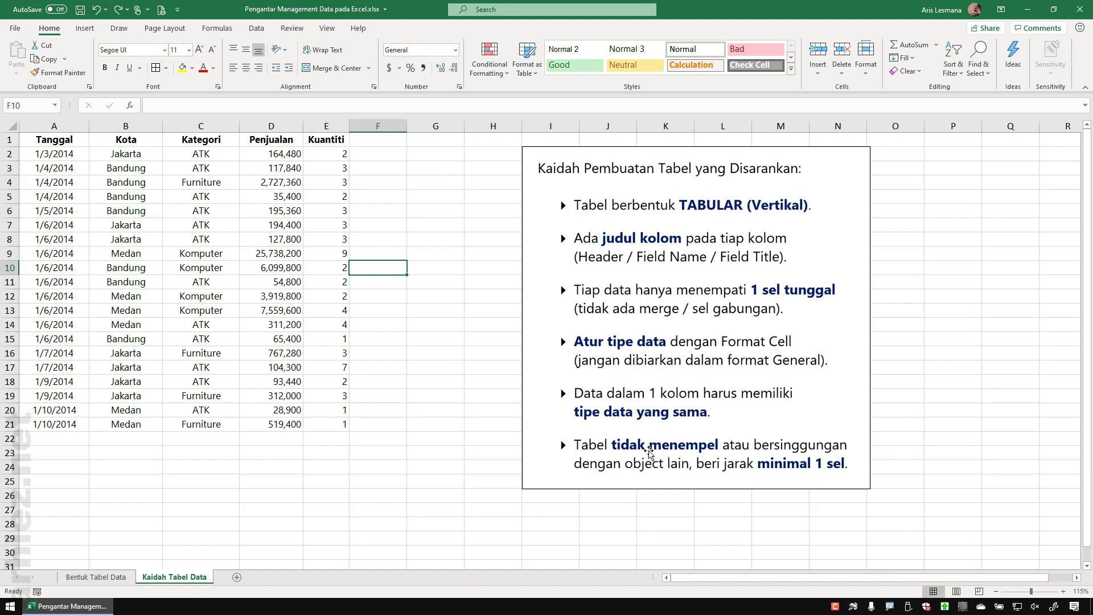
left_click(451, 350)
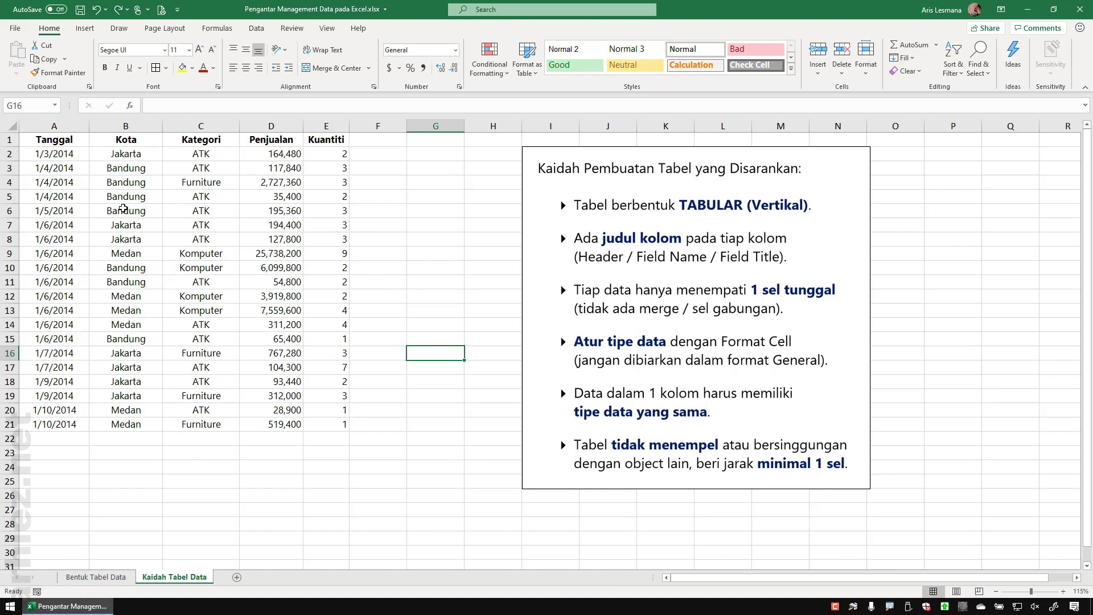
Insert a row above the table header and enter the title Tabel Penjualan in cell A1
right_click(12, 140)
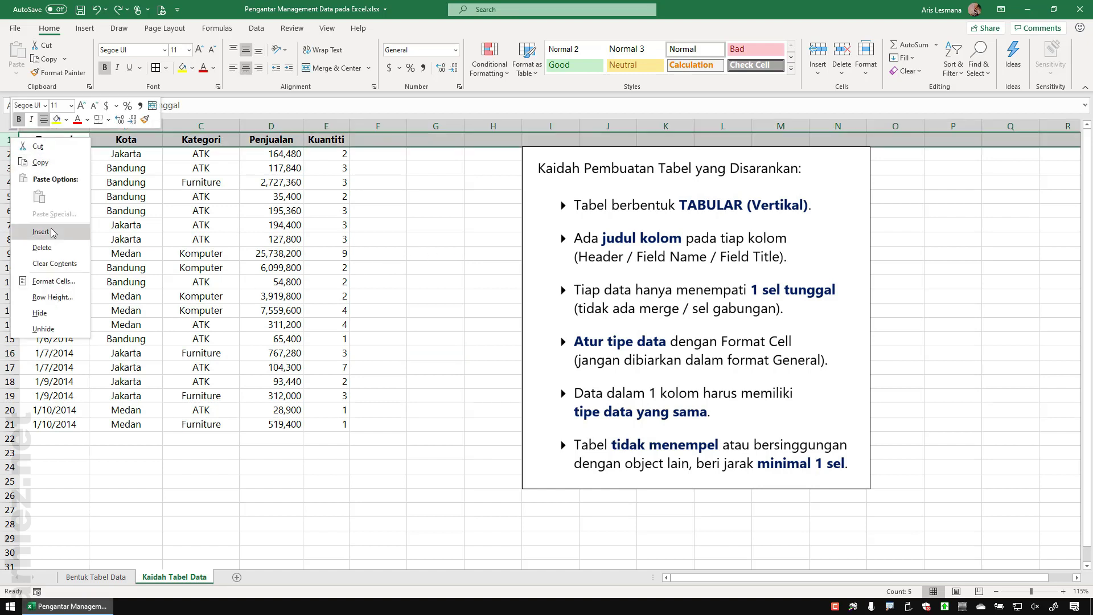
left_click(52, 232)
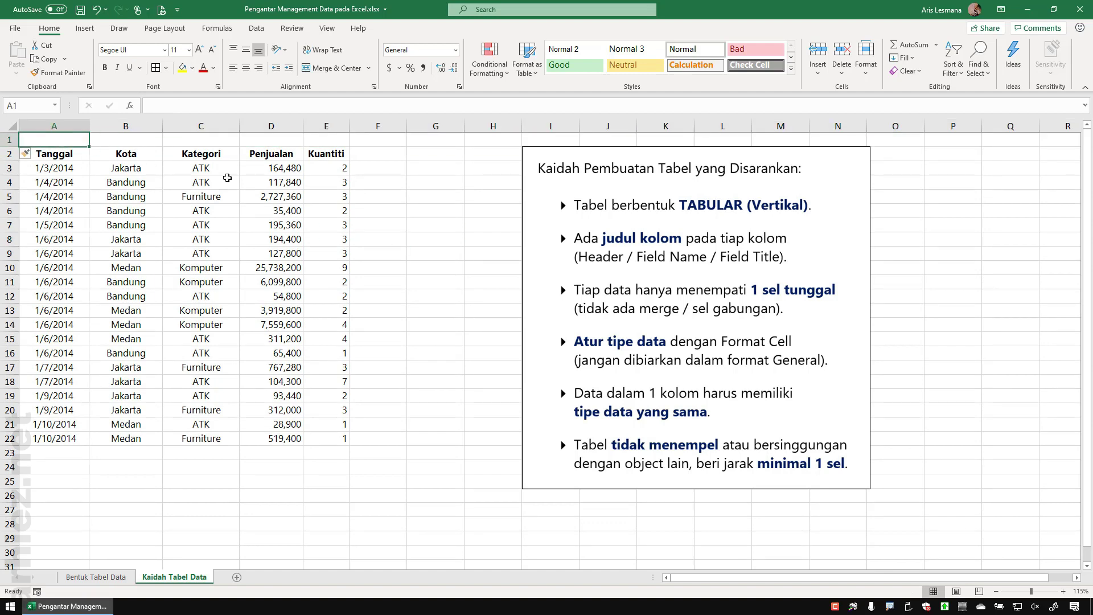
type("Tabel Penjualan")
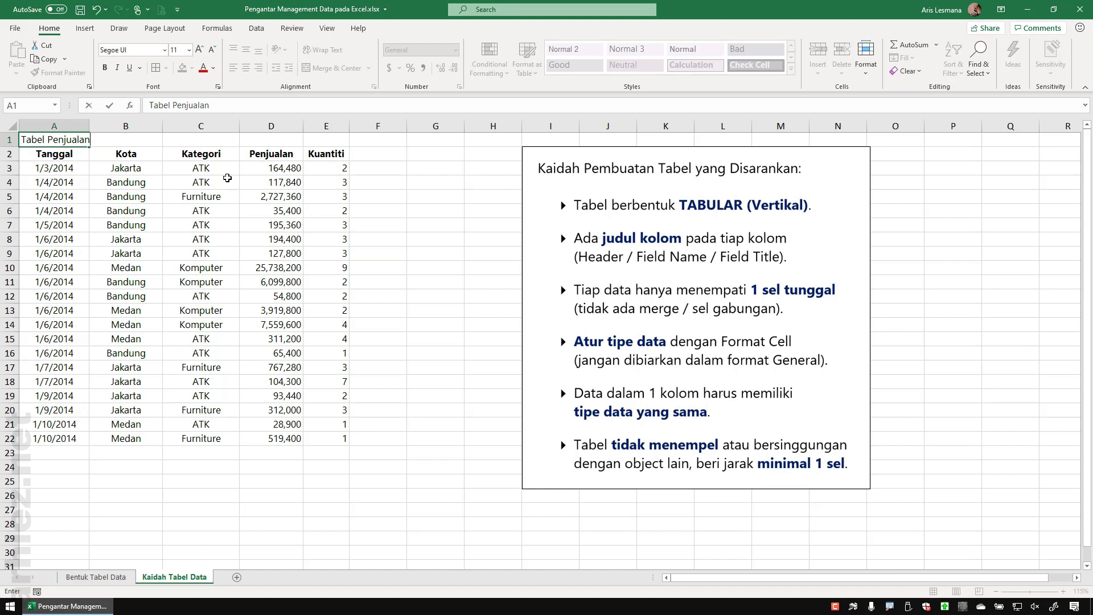
key("Return")
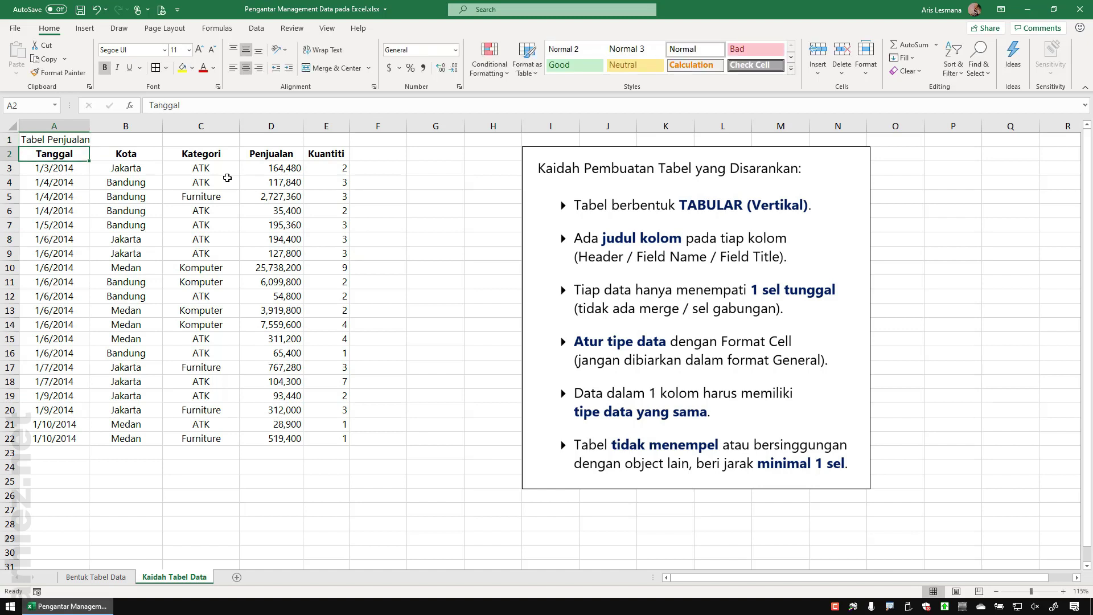
left_click(56, 141)
left_click_drag(59, 158, 228, 327)
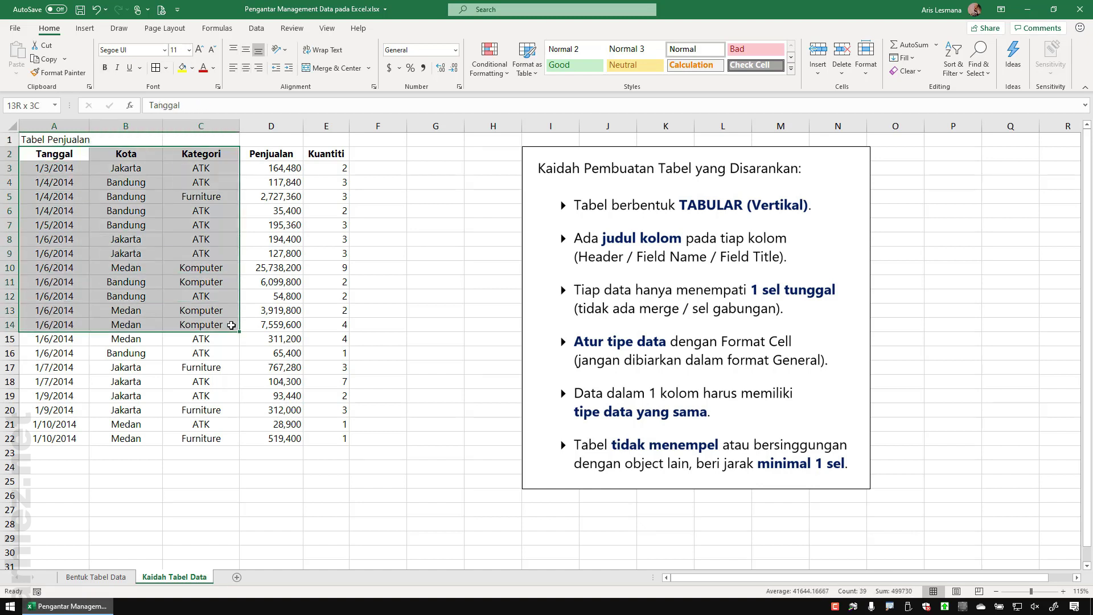
left_click(410, 309)
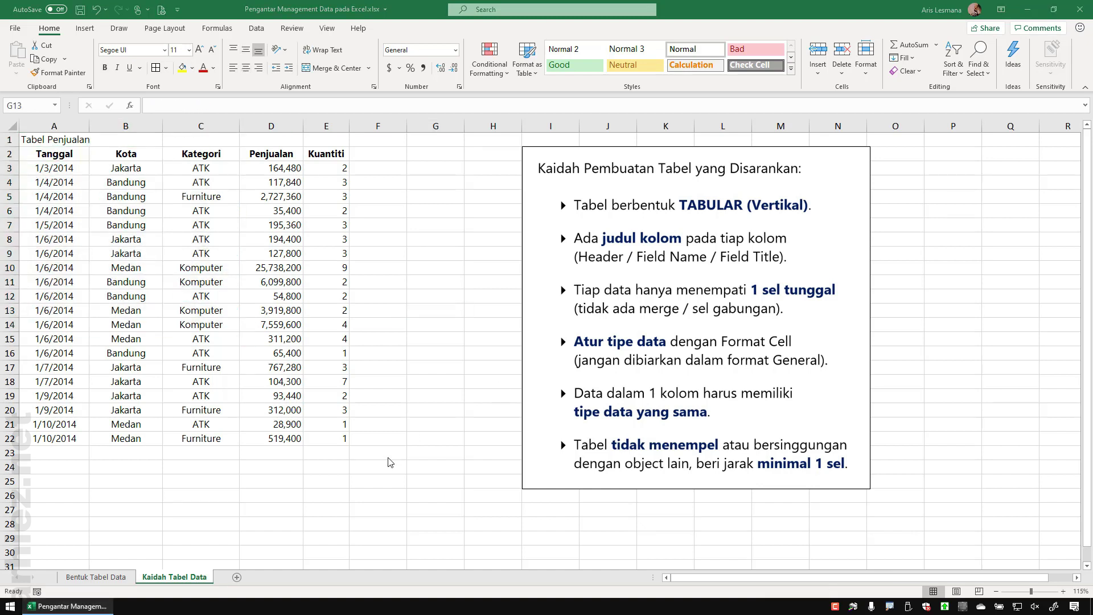
Insert a blank row between the Tabel Penjualan title and the table header
left_click(10, 154)
right_click(10, 154)
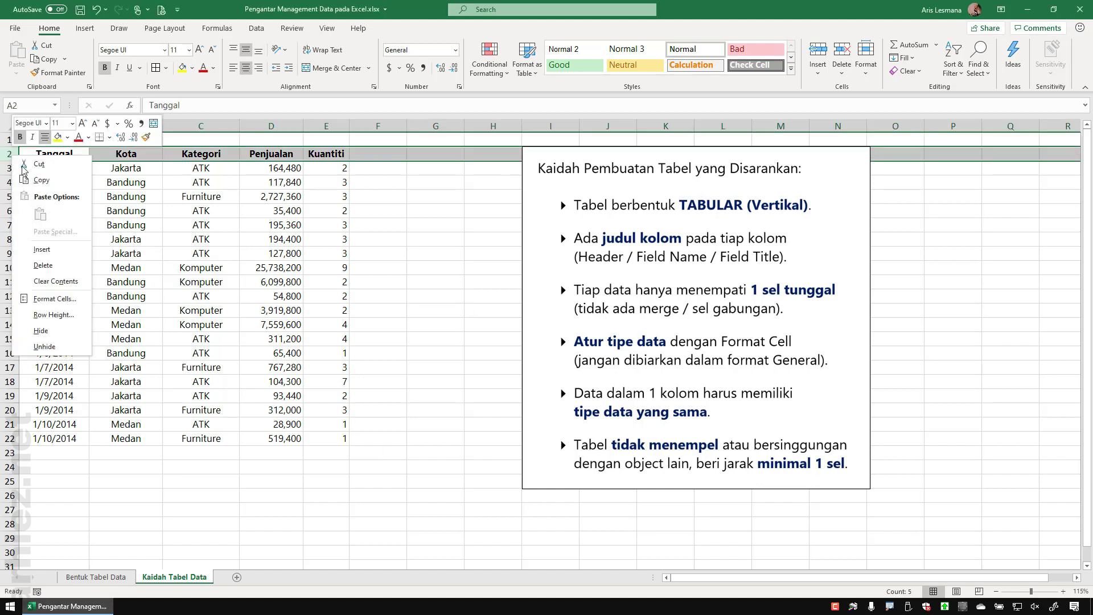
left_click(52, 250)
left_click(437, 267)
left_click_drag(66, 153, 316, 154)
left_click(428, 269)
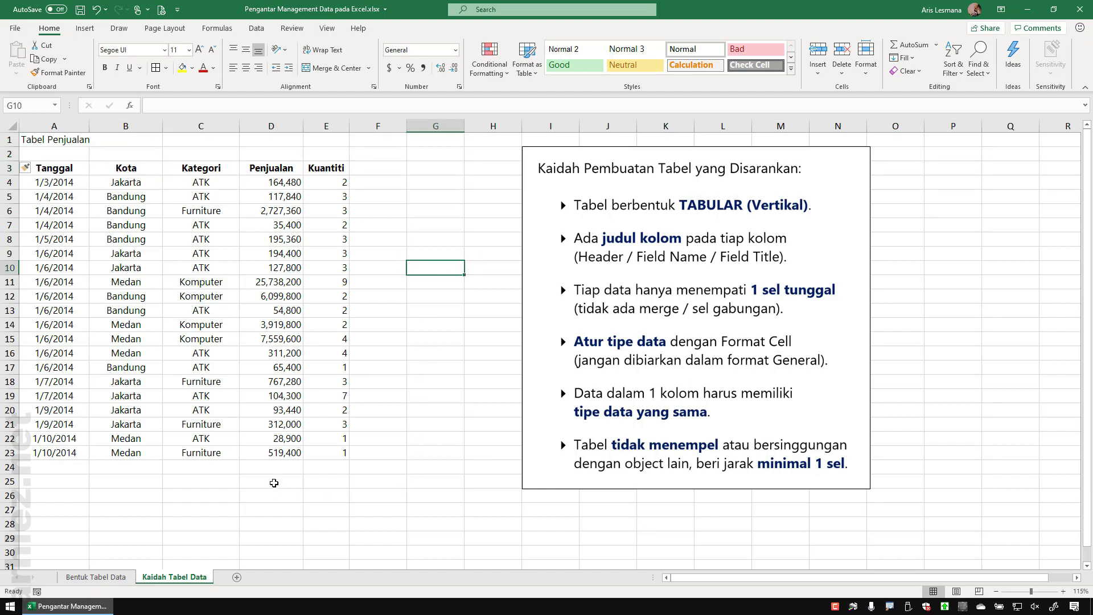
Enter the label TOTAL: in cell C24, directly under the last row of the table
left_click(208, 466)
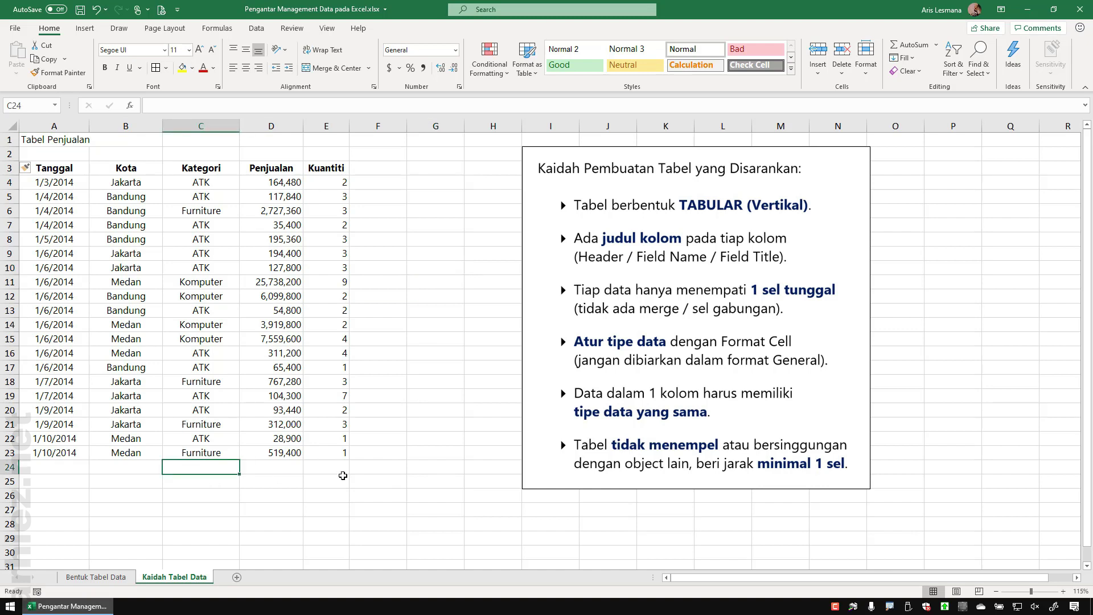
type("TOTAL")
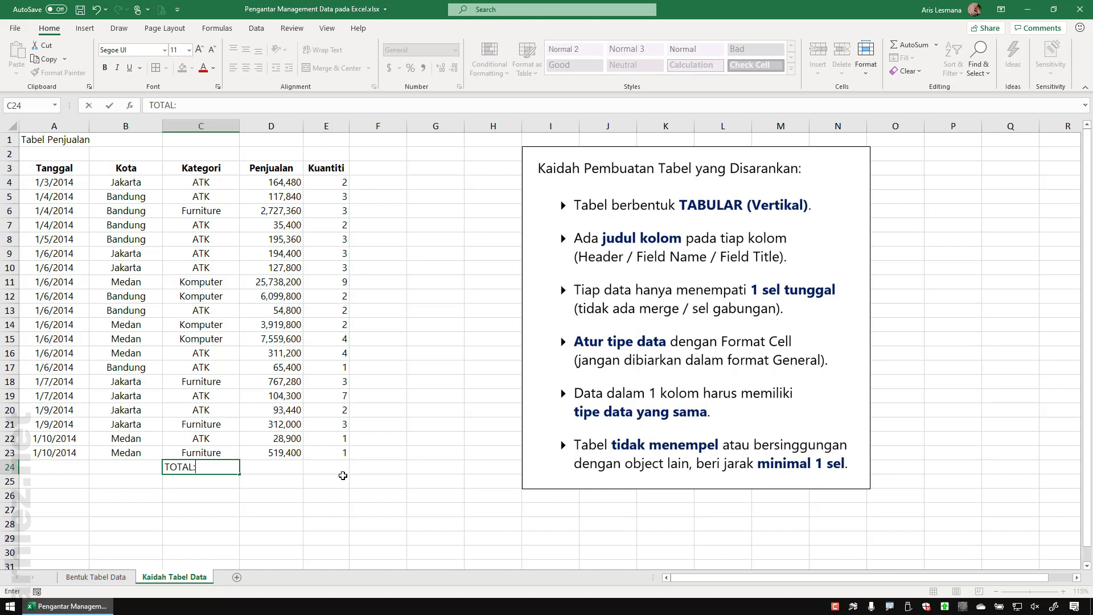
type(":")
key("Return")
left_click(276, 458)
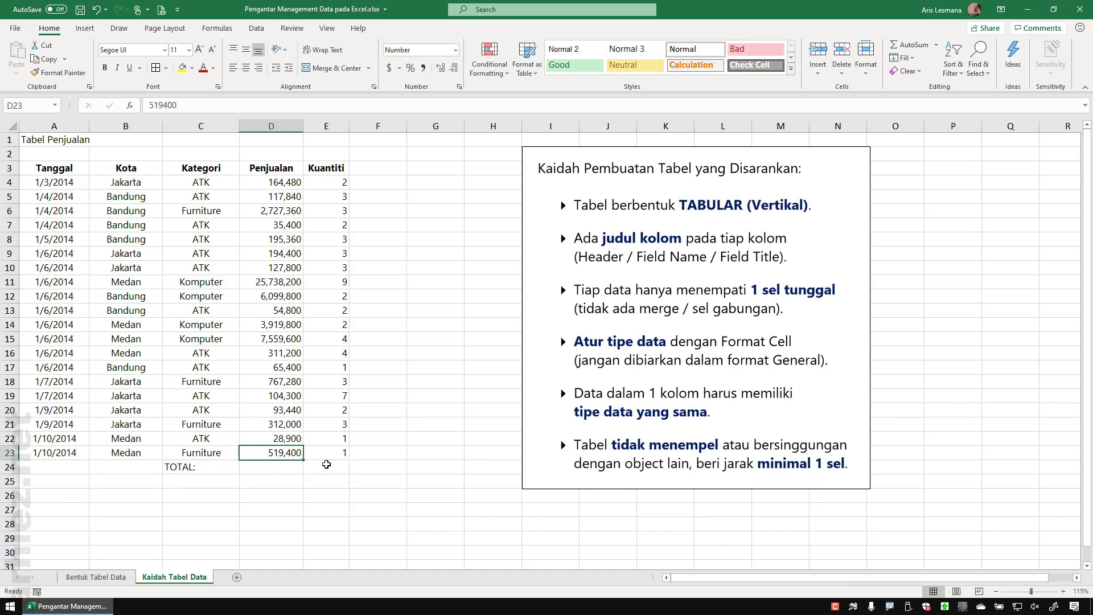
left_click(326, 464)
left_click(437, 438)
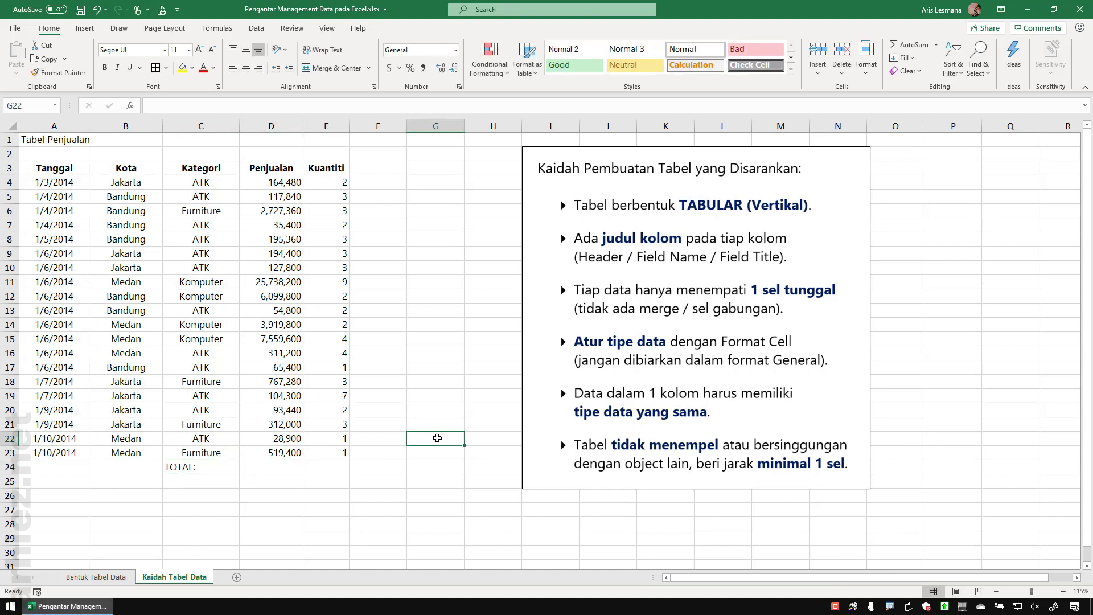
Move the TOTAL: label from C24 to C25, leaving one blank row below the table
left_click(202, 466)
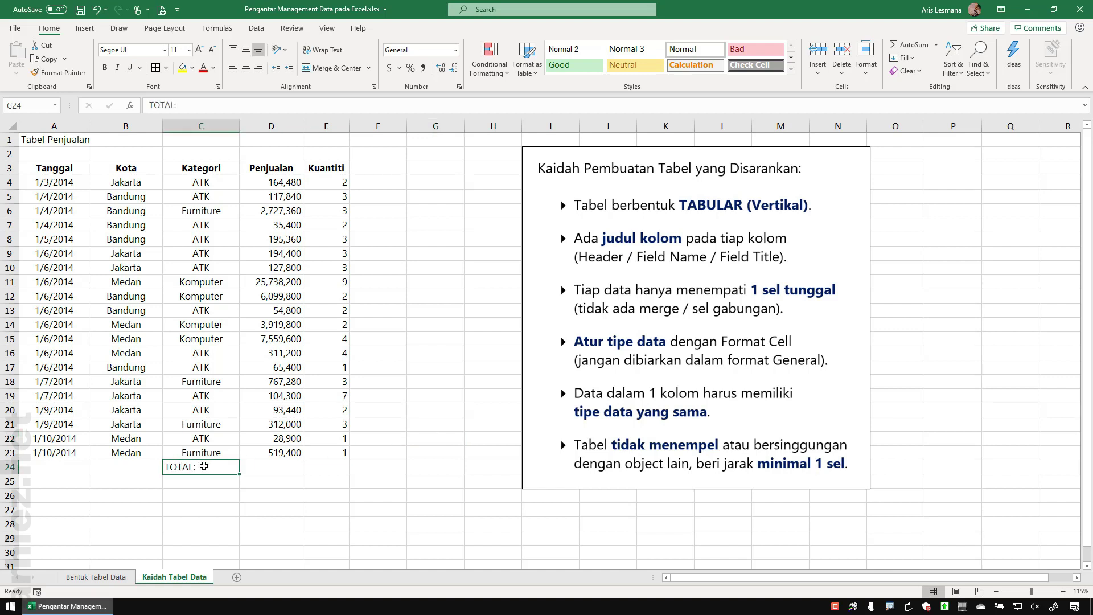
left_click_drag(205, 175, 359, 464)
left_click(444, 450)
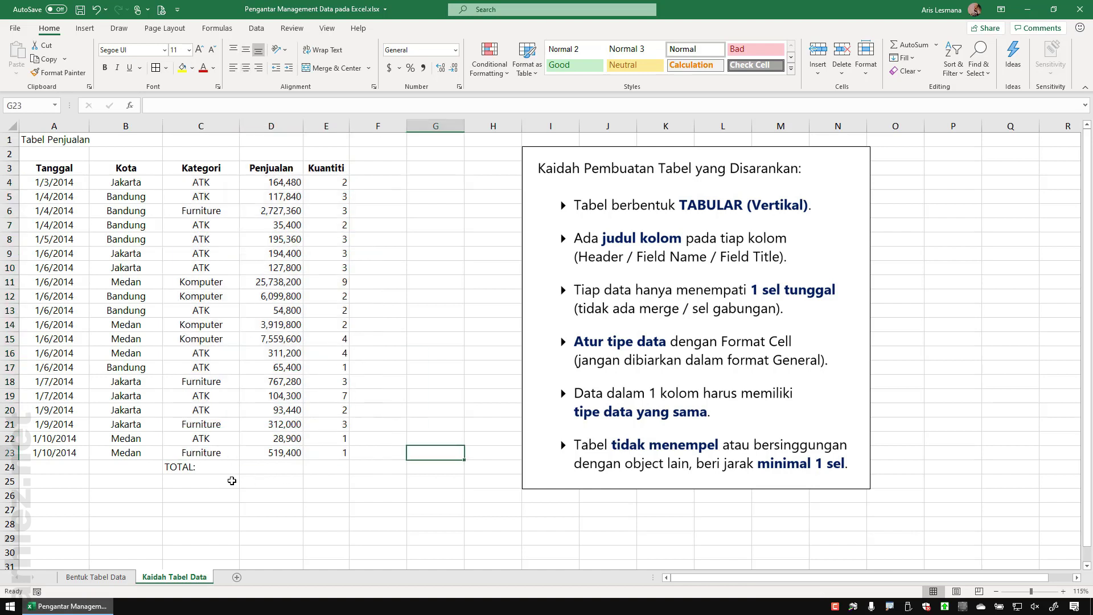
left_click(207, 467)
key("ctrl+c")
left_click(200, 482)
key("ctrl+v")
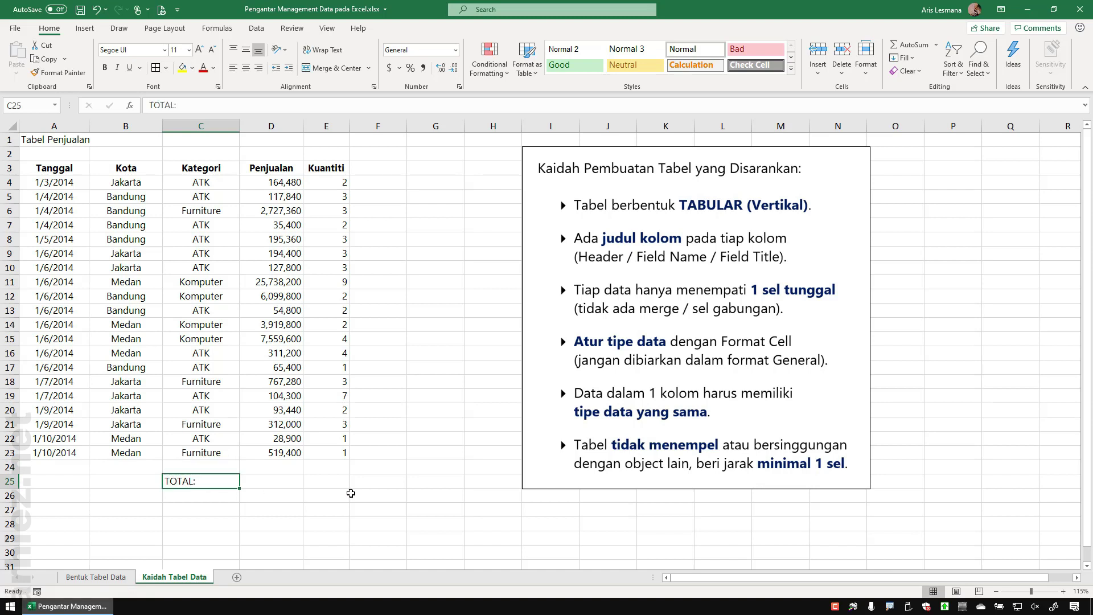
Move the TOTAL: label from C25 to G6, leaving one blank column beside the table
key("ctrl+c")
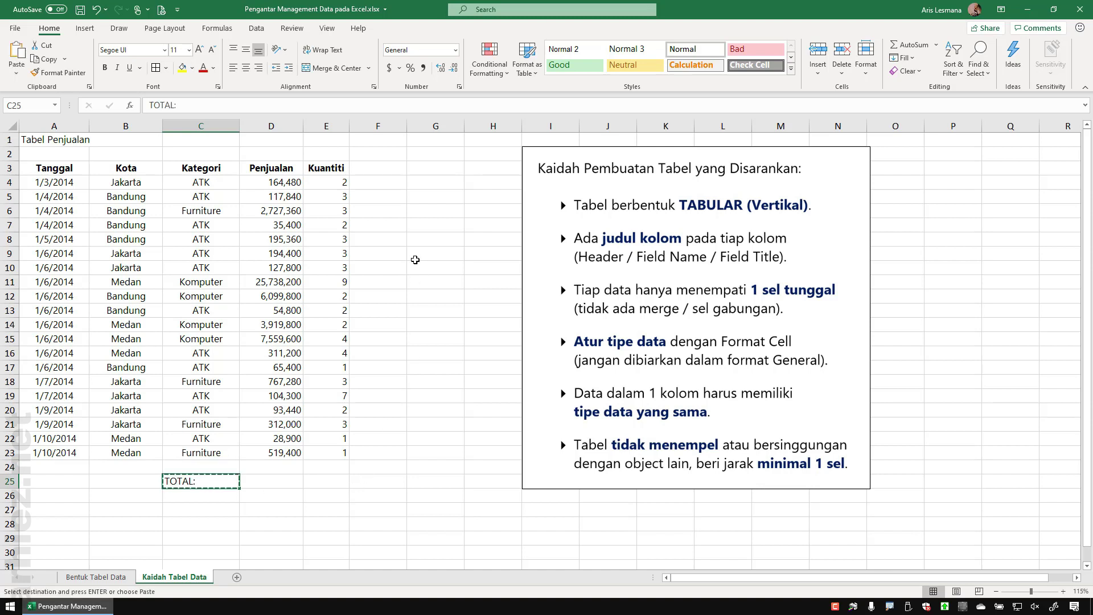
left_click(423, 210)
key("ctrl+v")
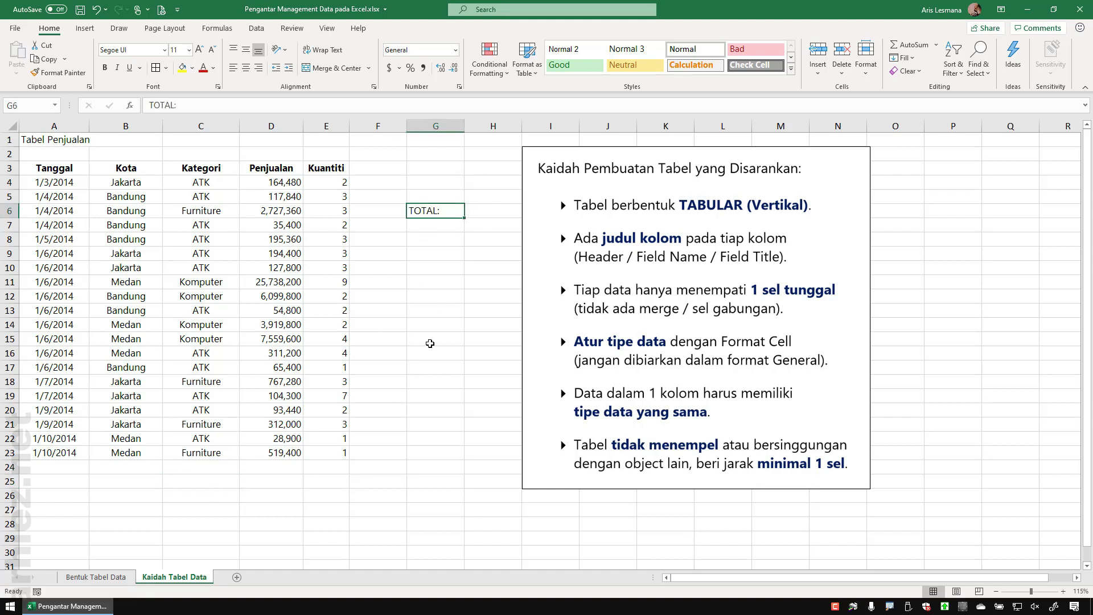
left_click(430, 344)
left_click_drag(67, 171, 315, 453)
left_click(435, 405)
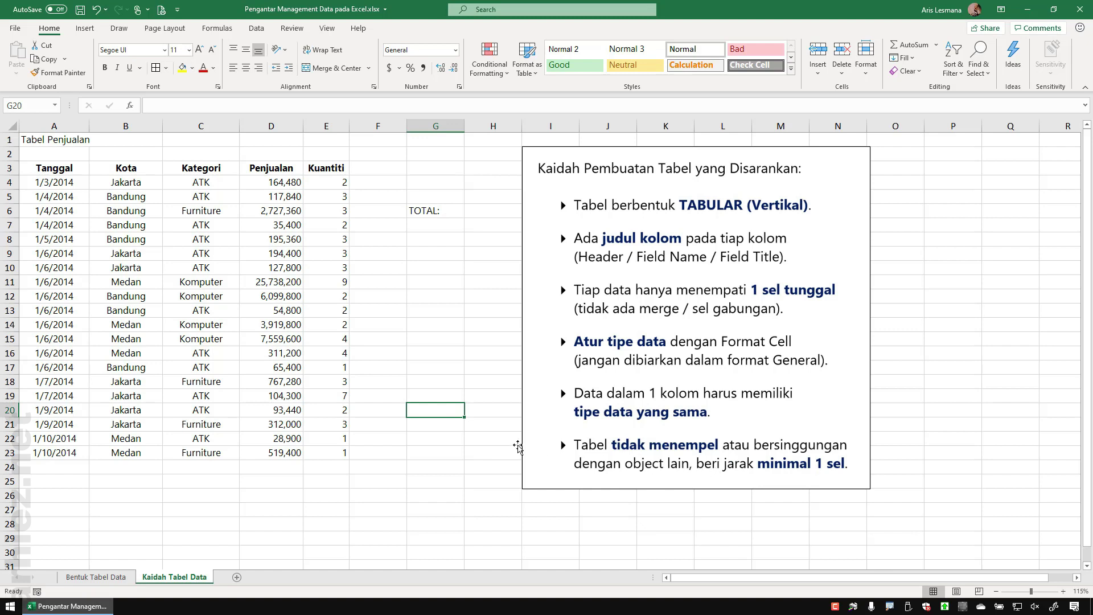
Remove the TOTAL: label from column G and delete rows 1 and 2 above the table header
left_click(429, 127)
right_click(430, 126)
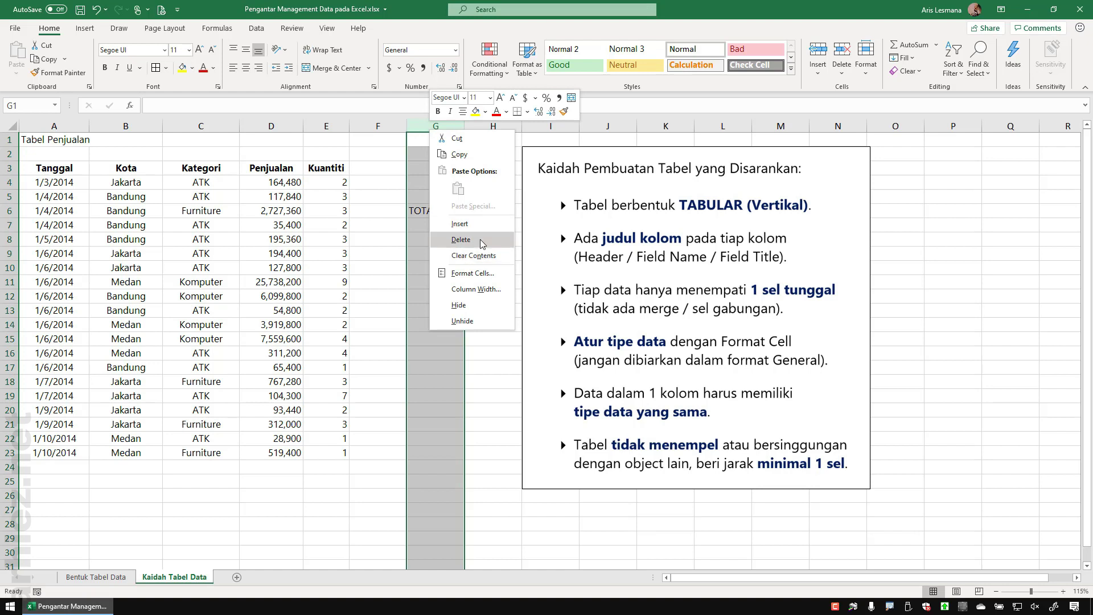
left_click(484, 255)
left_click_drag(9, 139, 9, 154)
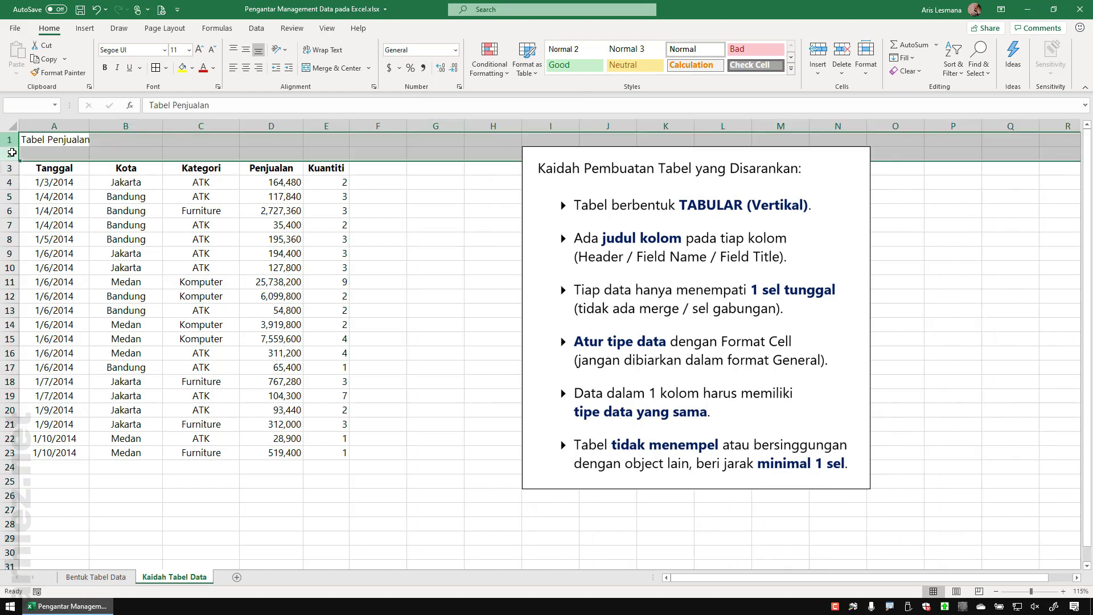
right_click(9, 154)
left_click(51, 264)
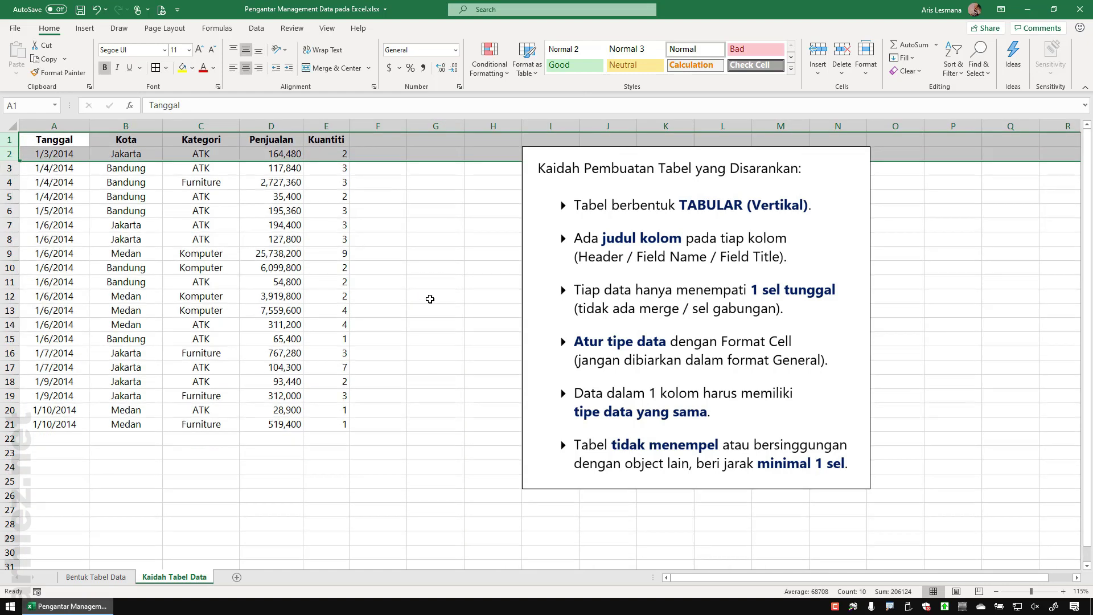
left_click(435, 300)
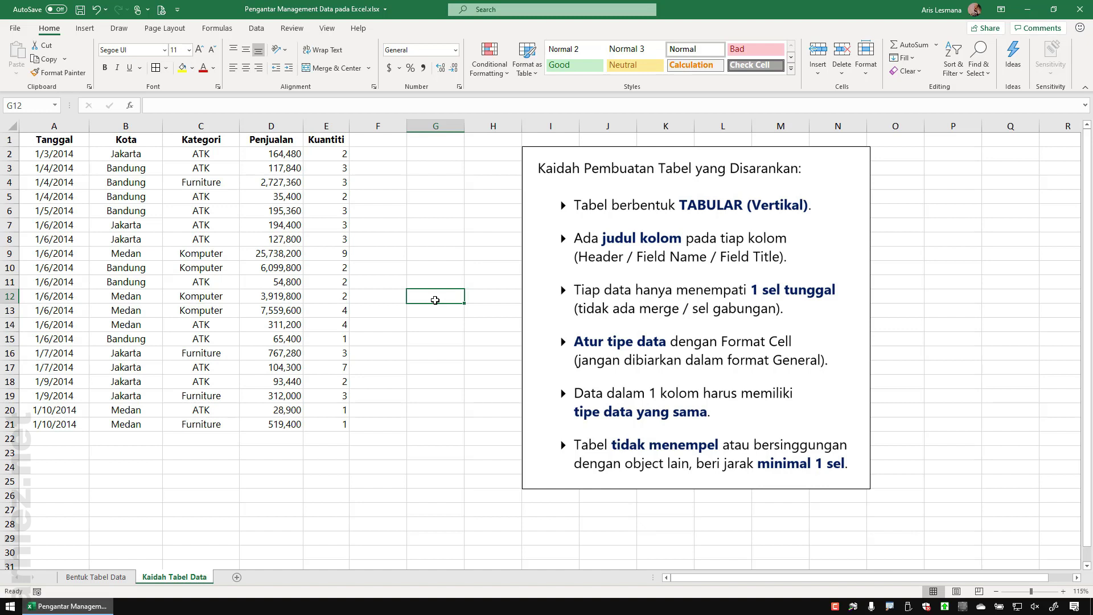
key("ctrl+2")
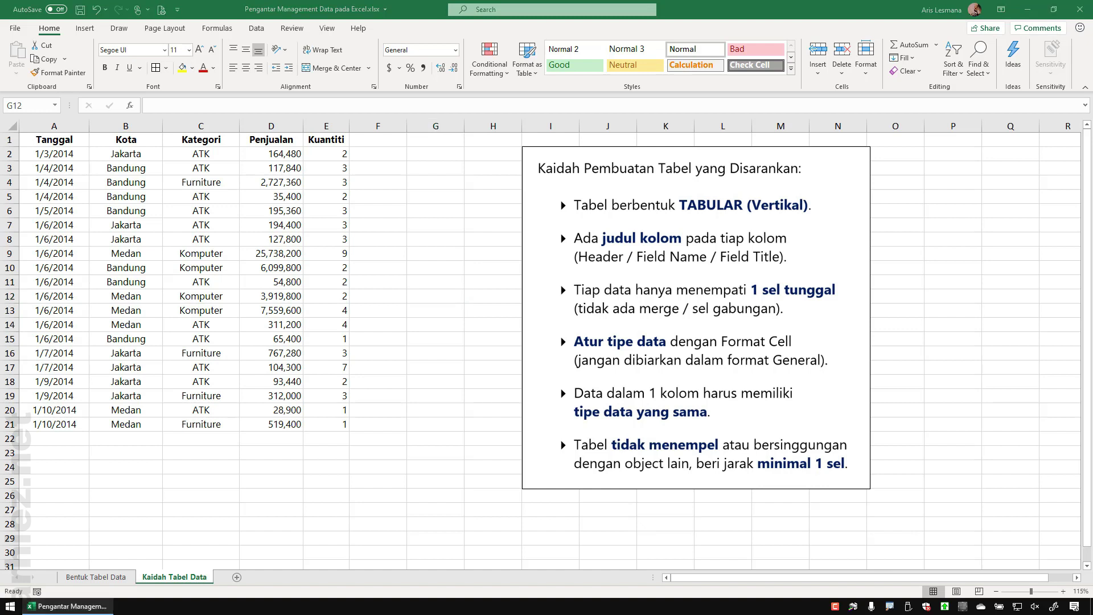